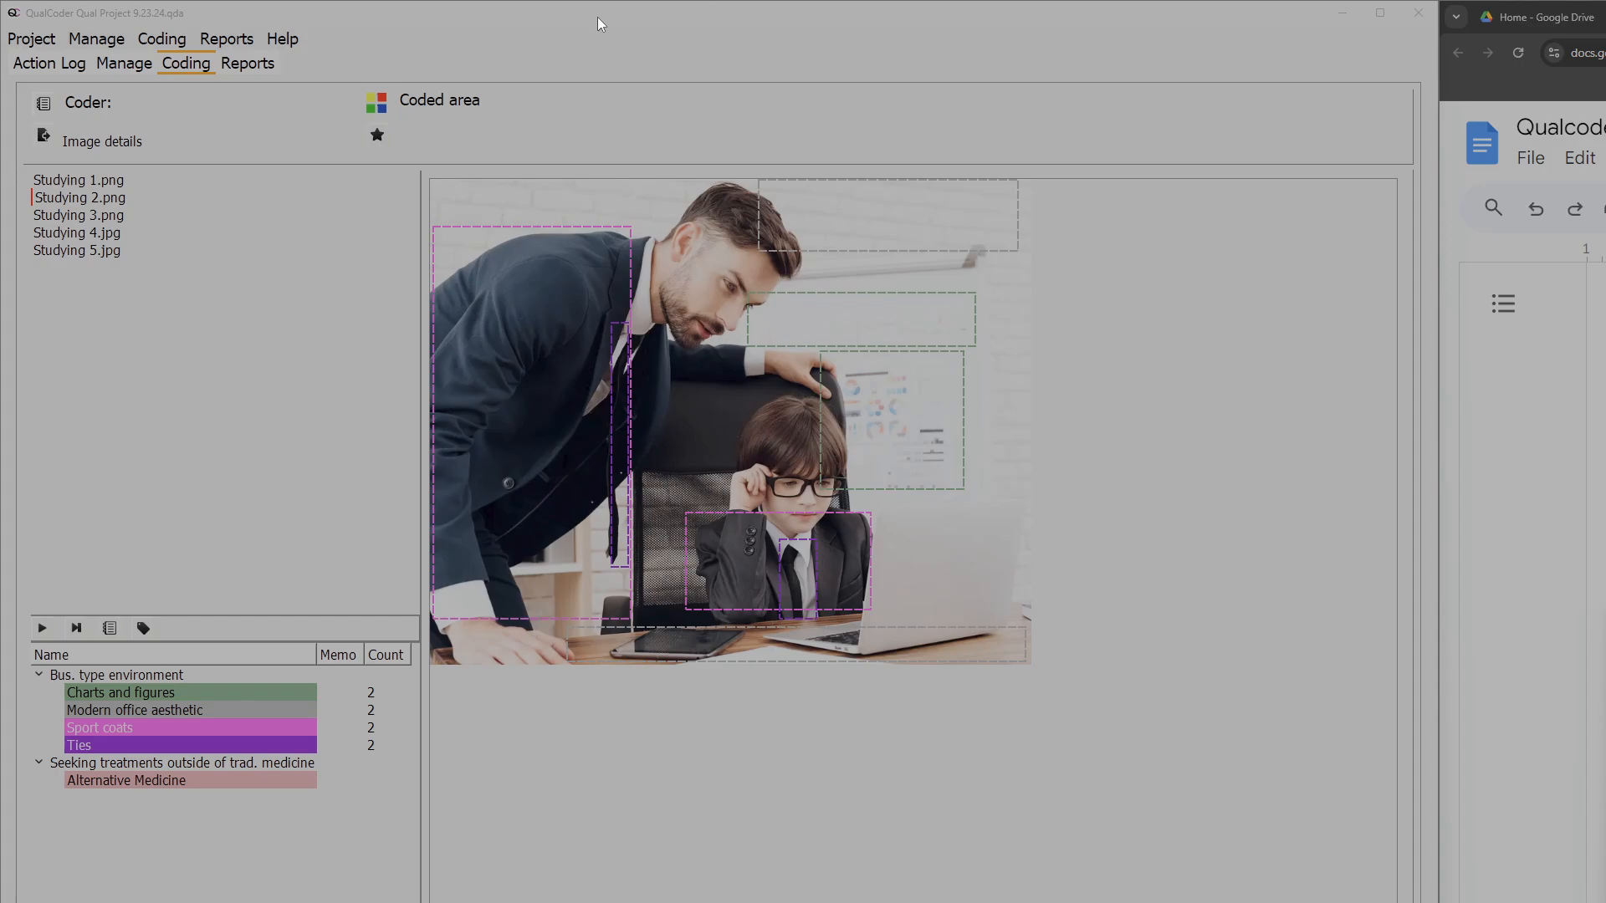
# - Generate a coding report covering all files and all codes, and review its coded text and image segments
pyautogui.click(249, 38)
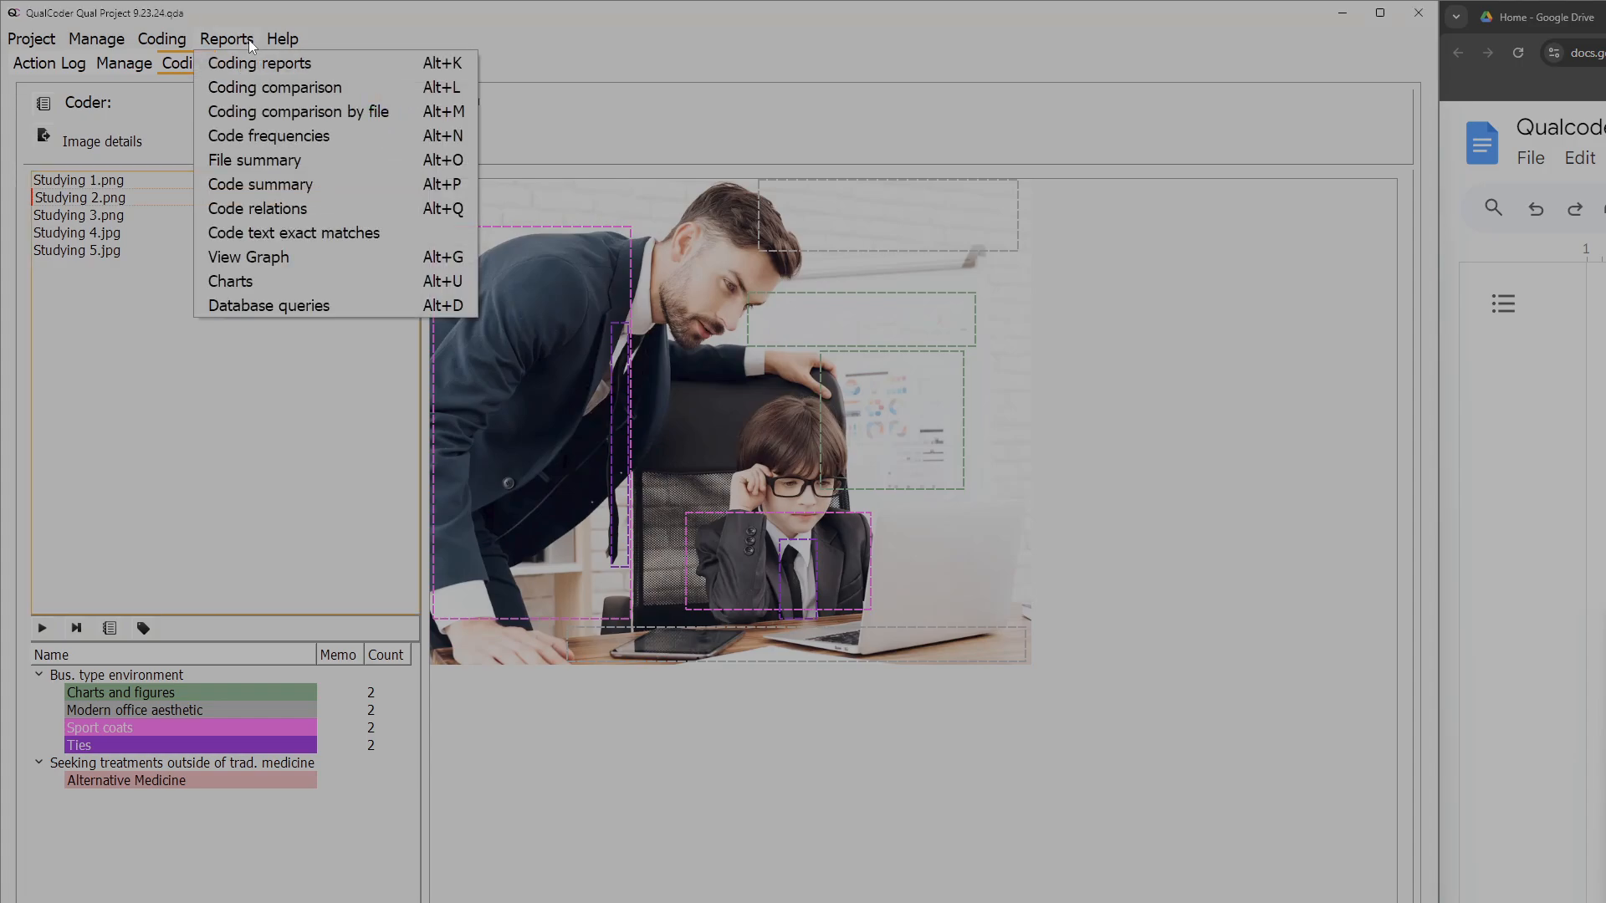
pyautogui.click(258, 62)
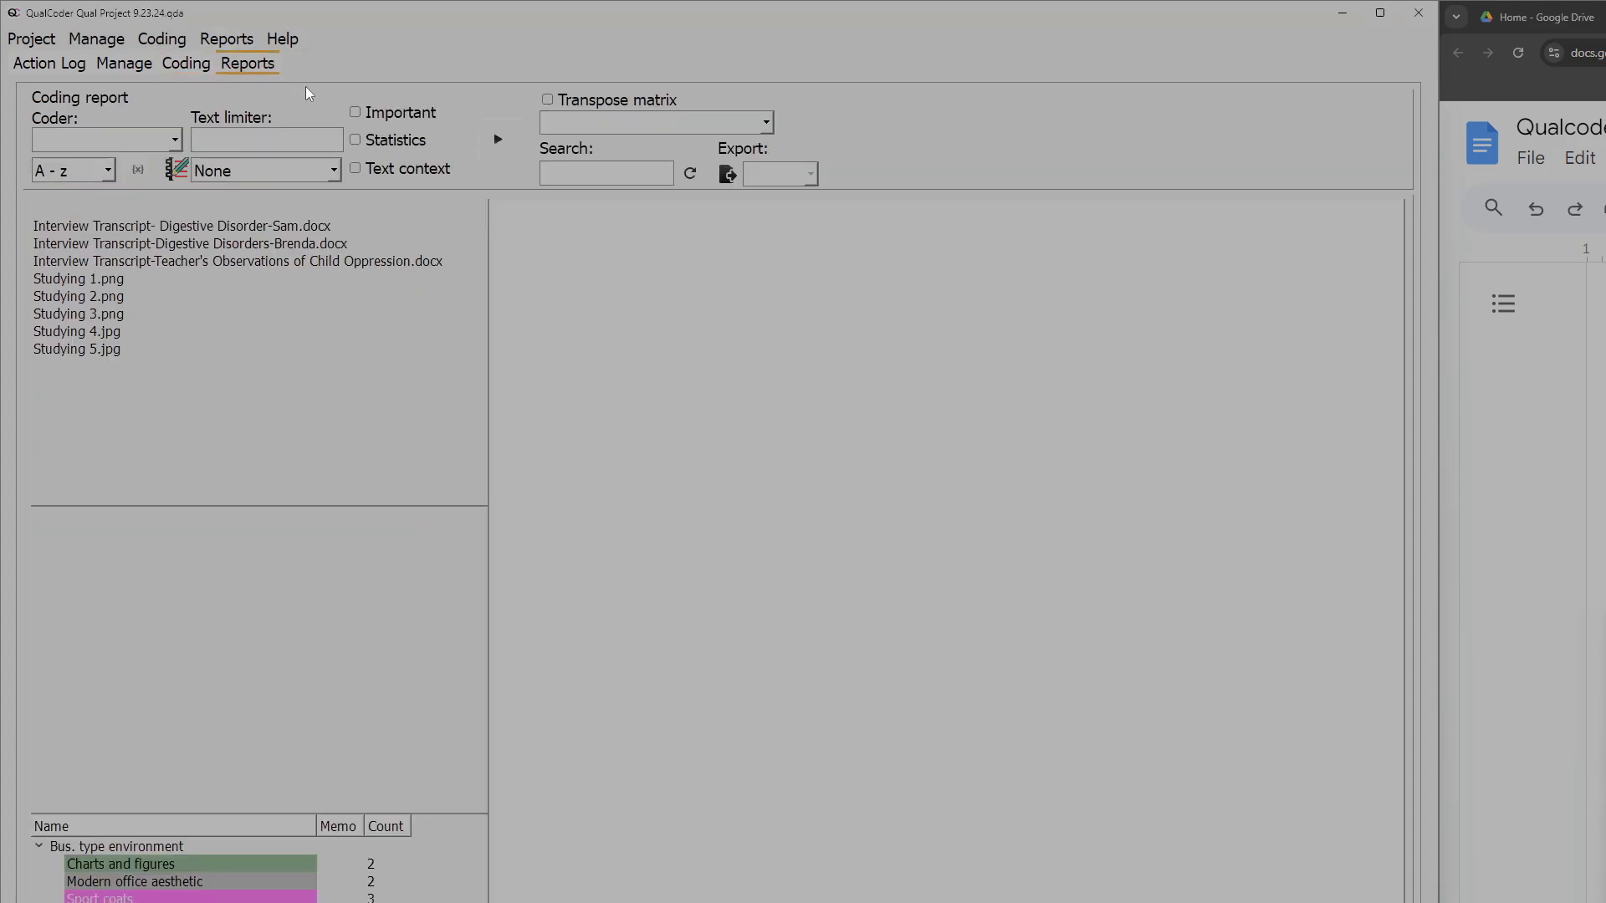
pyautogui.click(225, 226)
pyautogui.keyDown('shift'); pyautogui.click(150, 349); pyautogui.keyUp('shift')
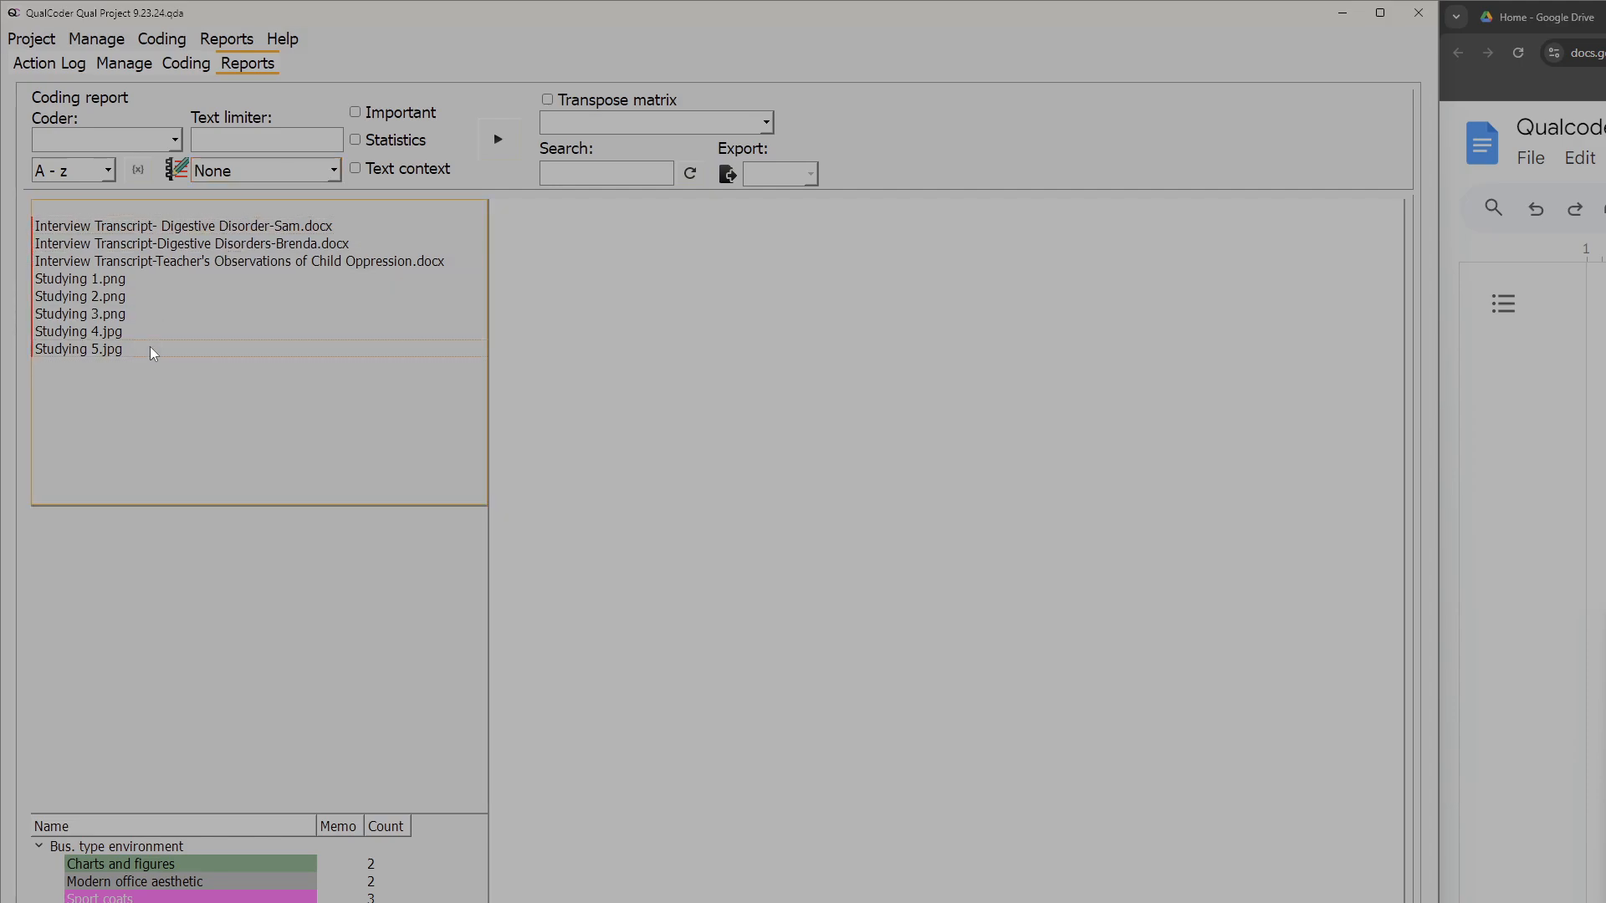
pyautogui.click(189, 844)
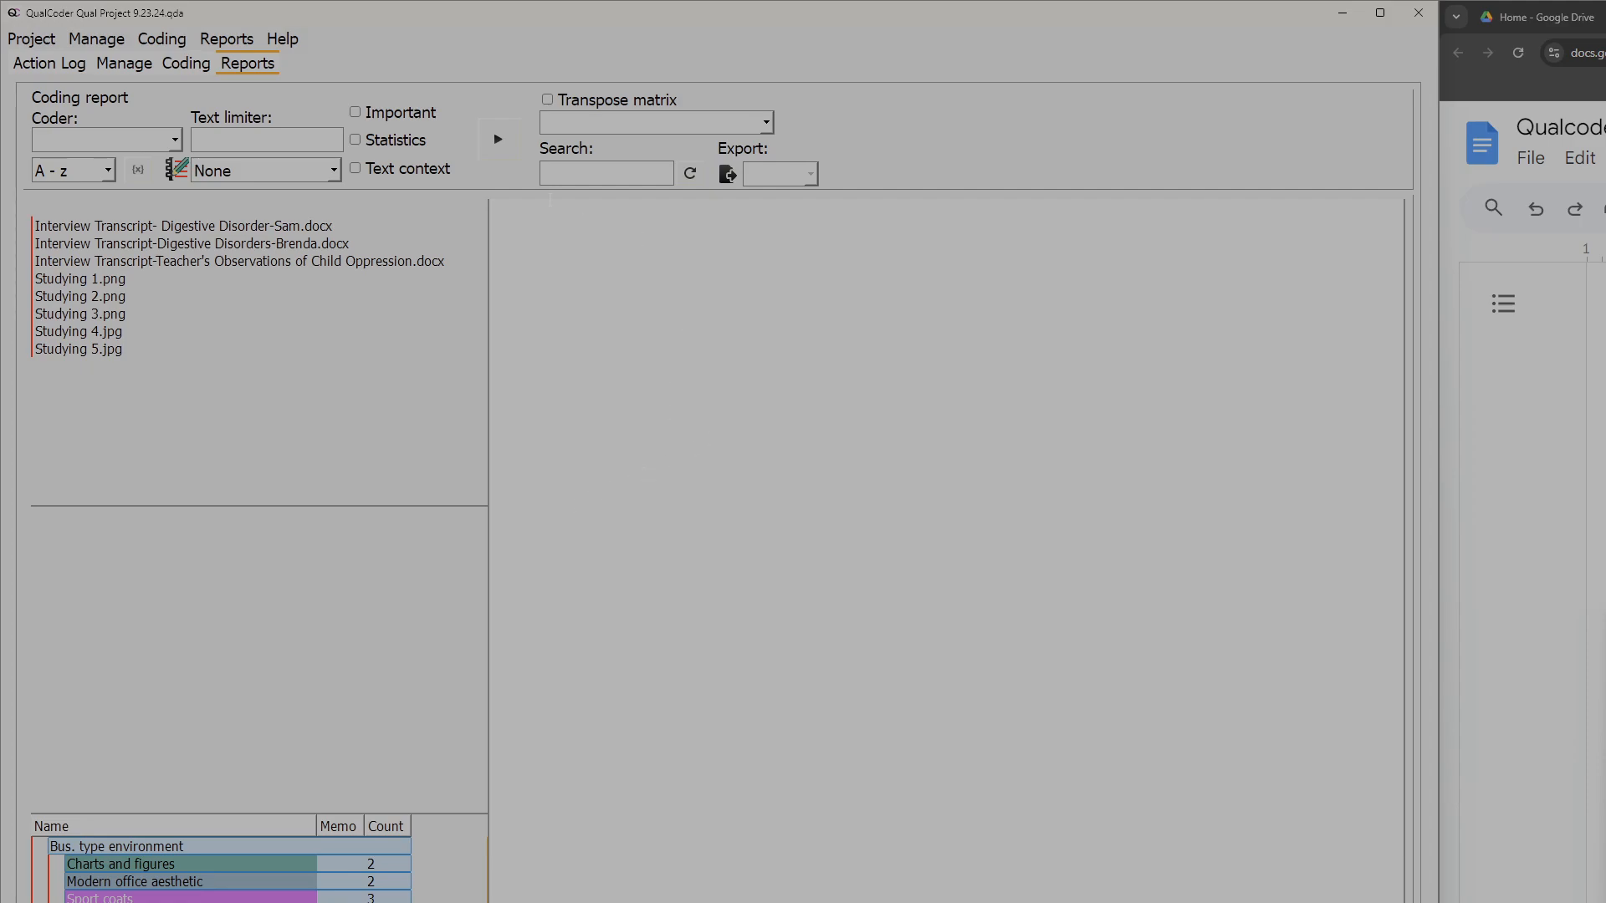
pyautogui.click(498, 139)
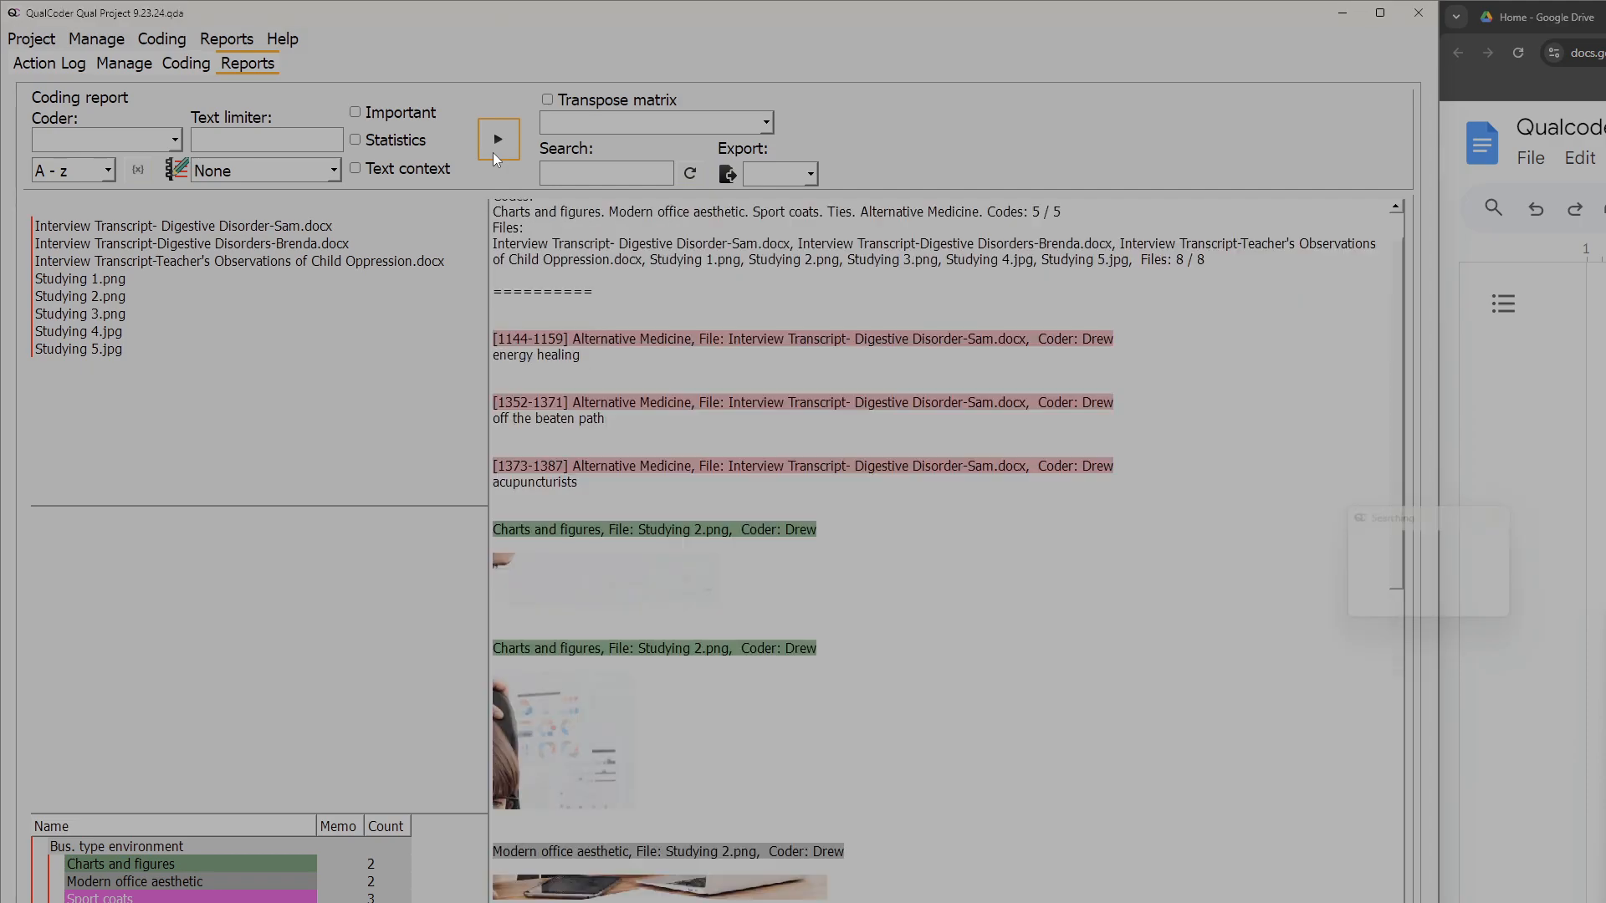
pyautogui.scroll(-5, 808, 383)
pyautogui.scroll(-10, 808, 383)
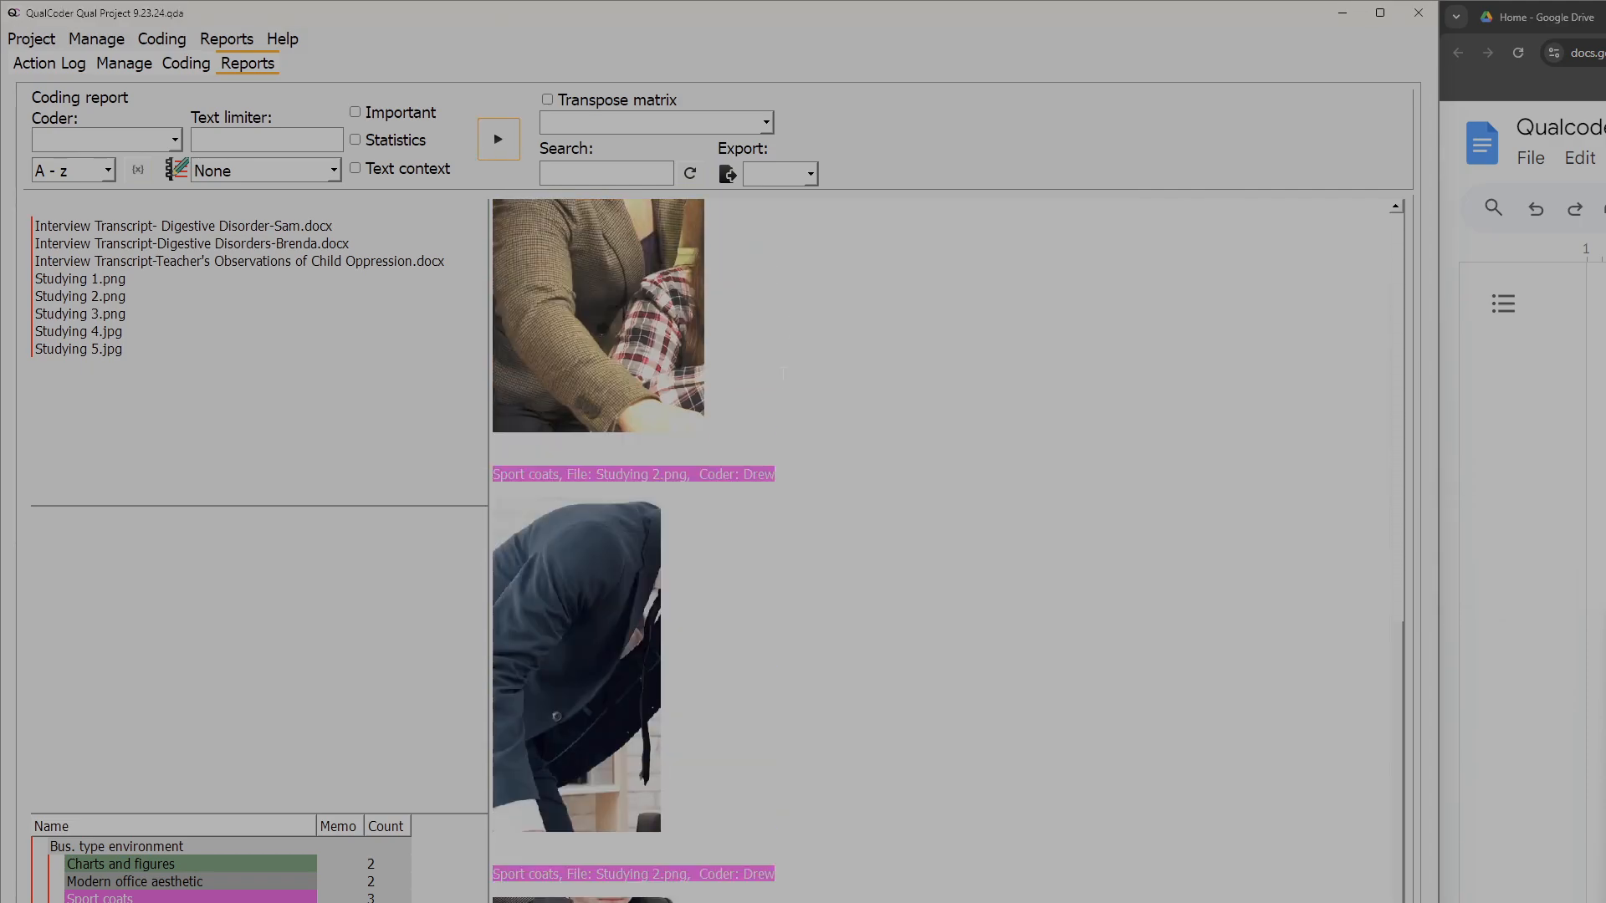
pyautogui.scroll(10, 833, 395)
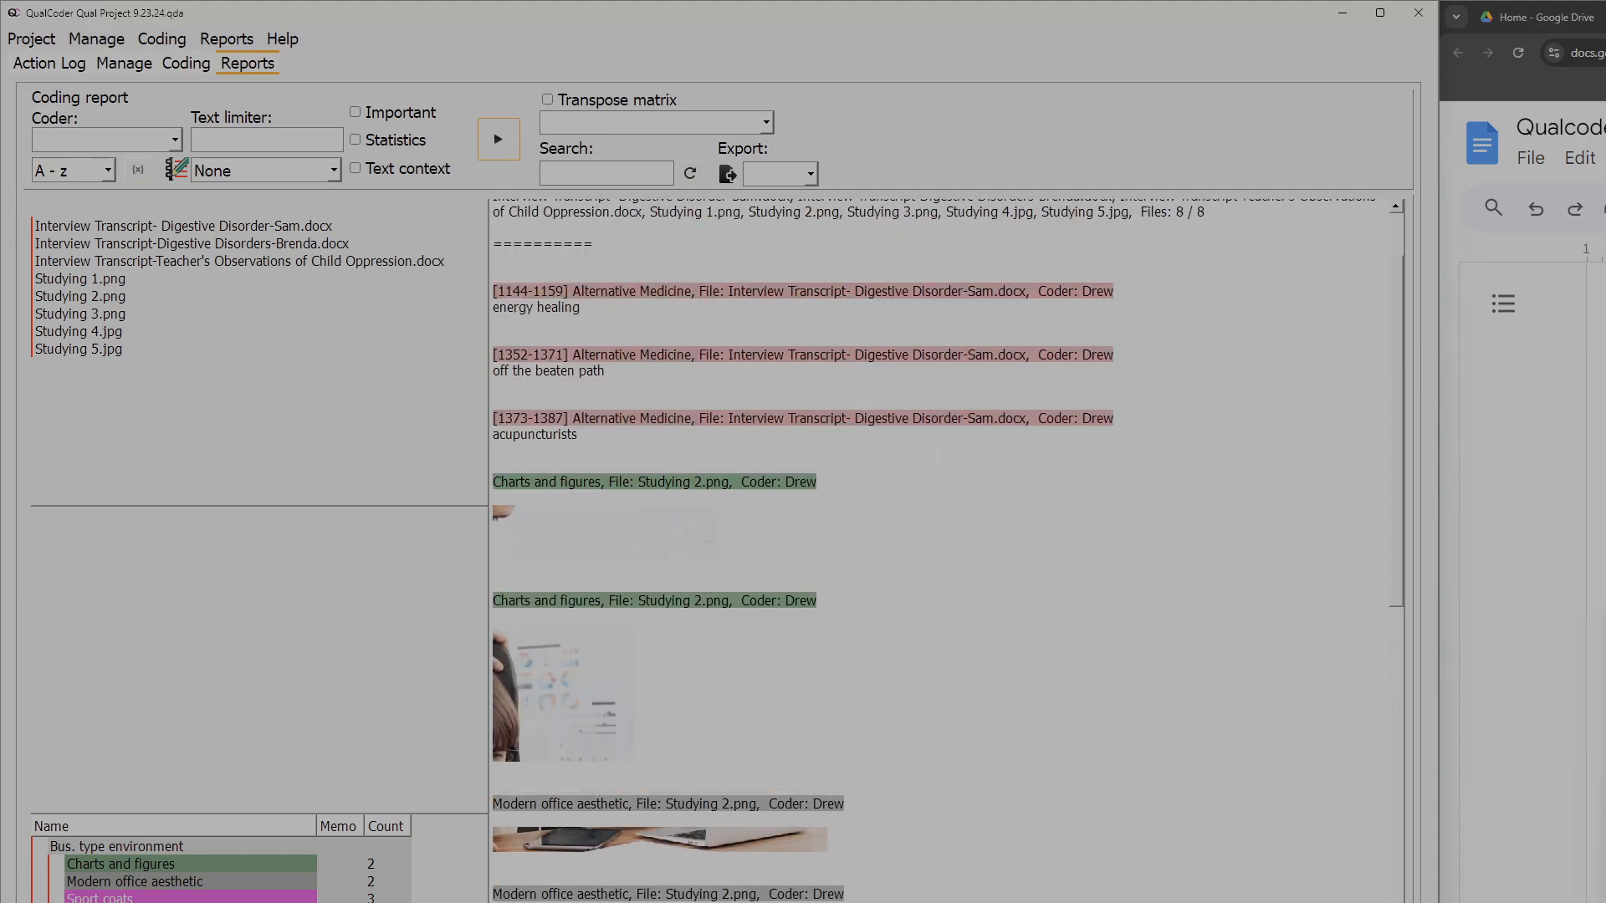
pyautogui.scroll(2, 1000, 475)
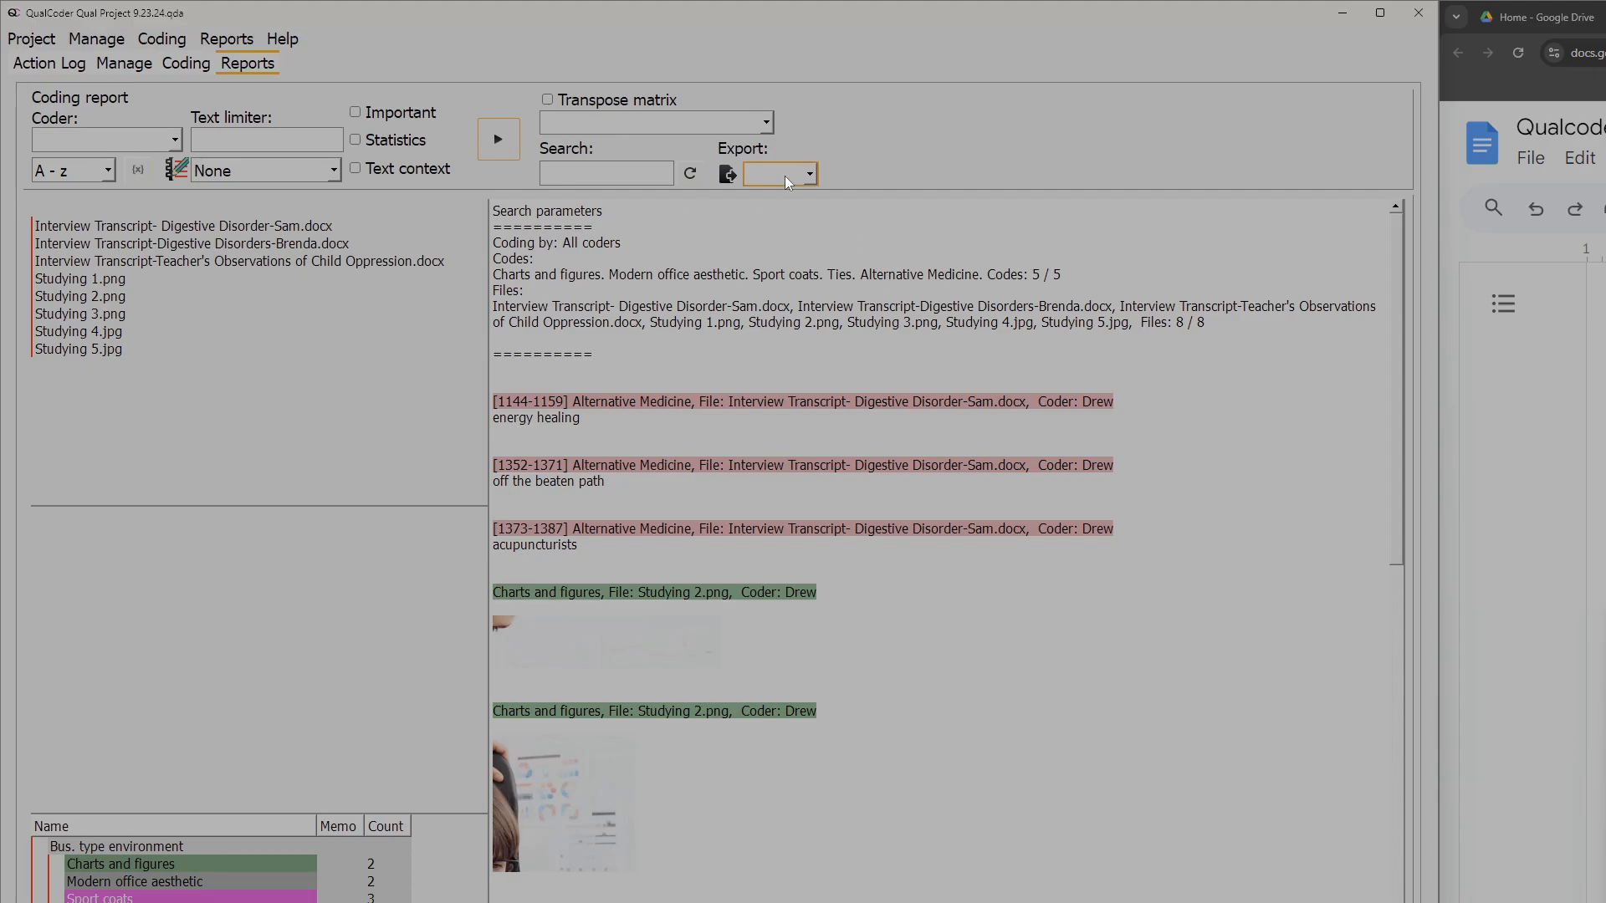
# - Export the coding report as an HTML file named Test Report in the desktop's Example Files folder
pyautogui.click(787, 178)
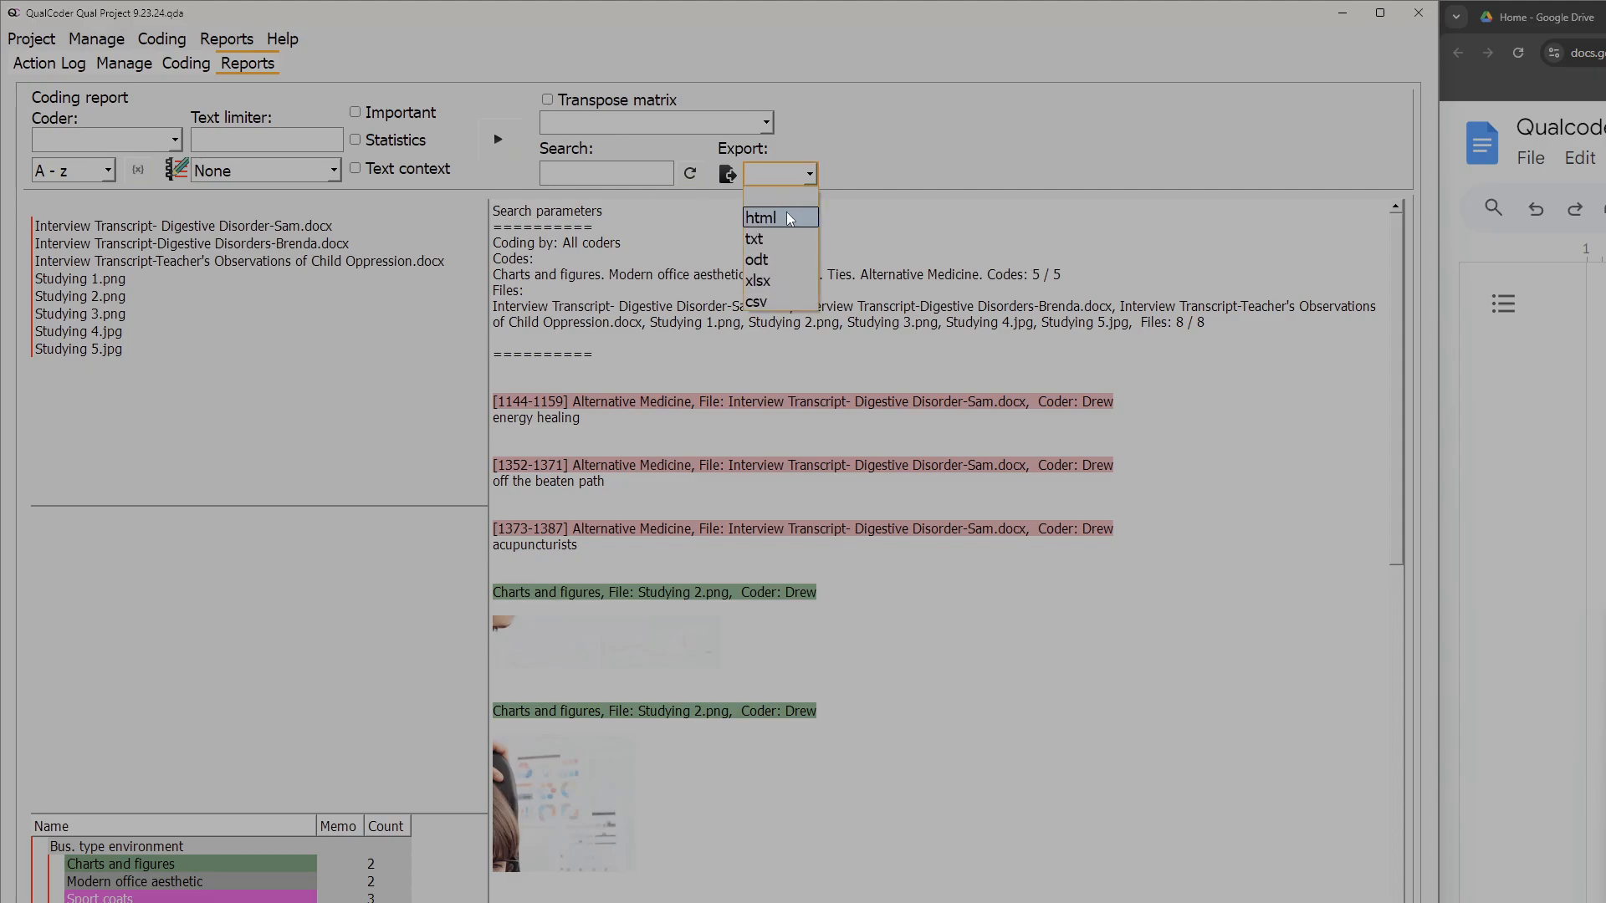
pyautogui.click(788, 217)
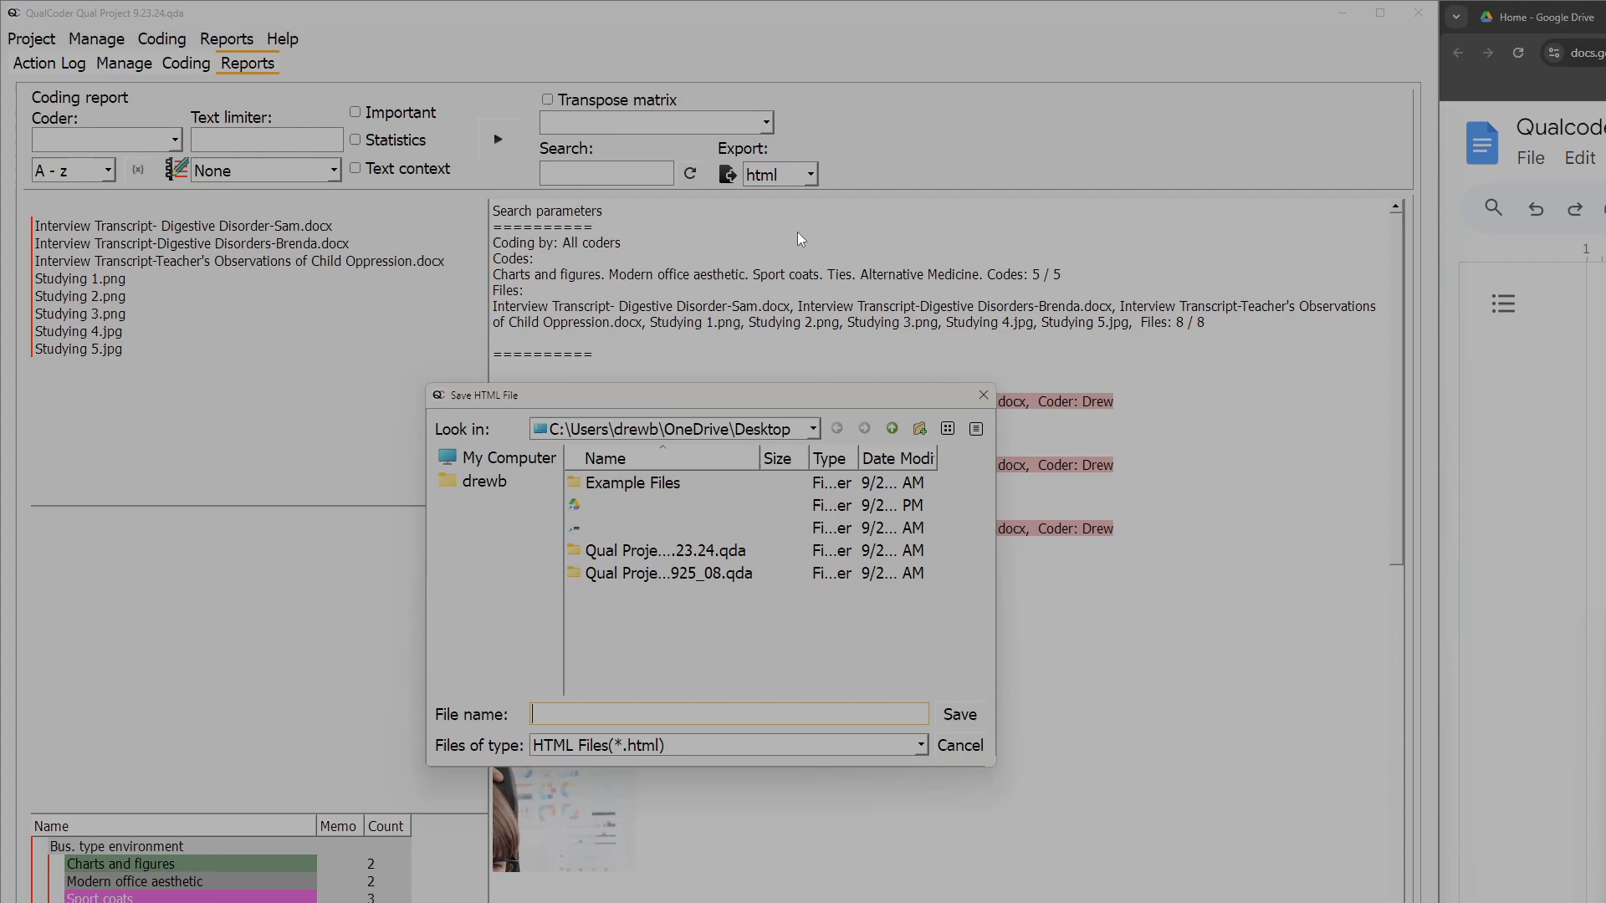
pyautogui.doubleClick(658, 485)
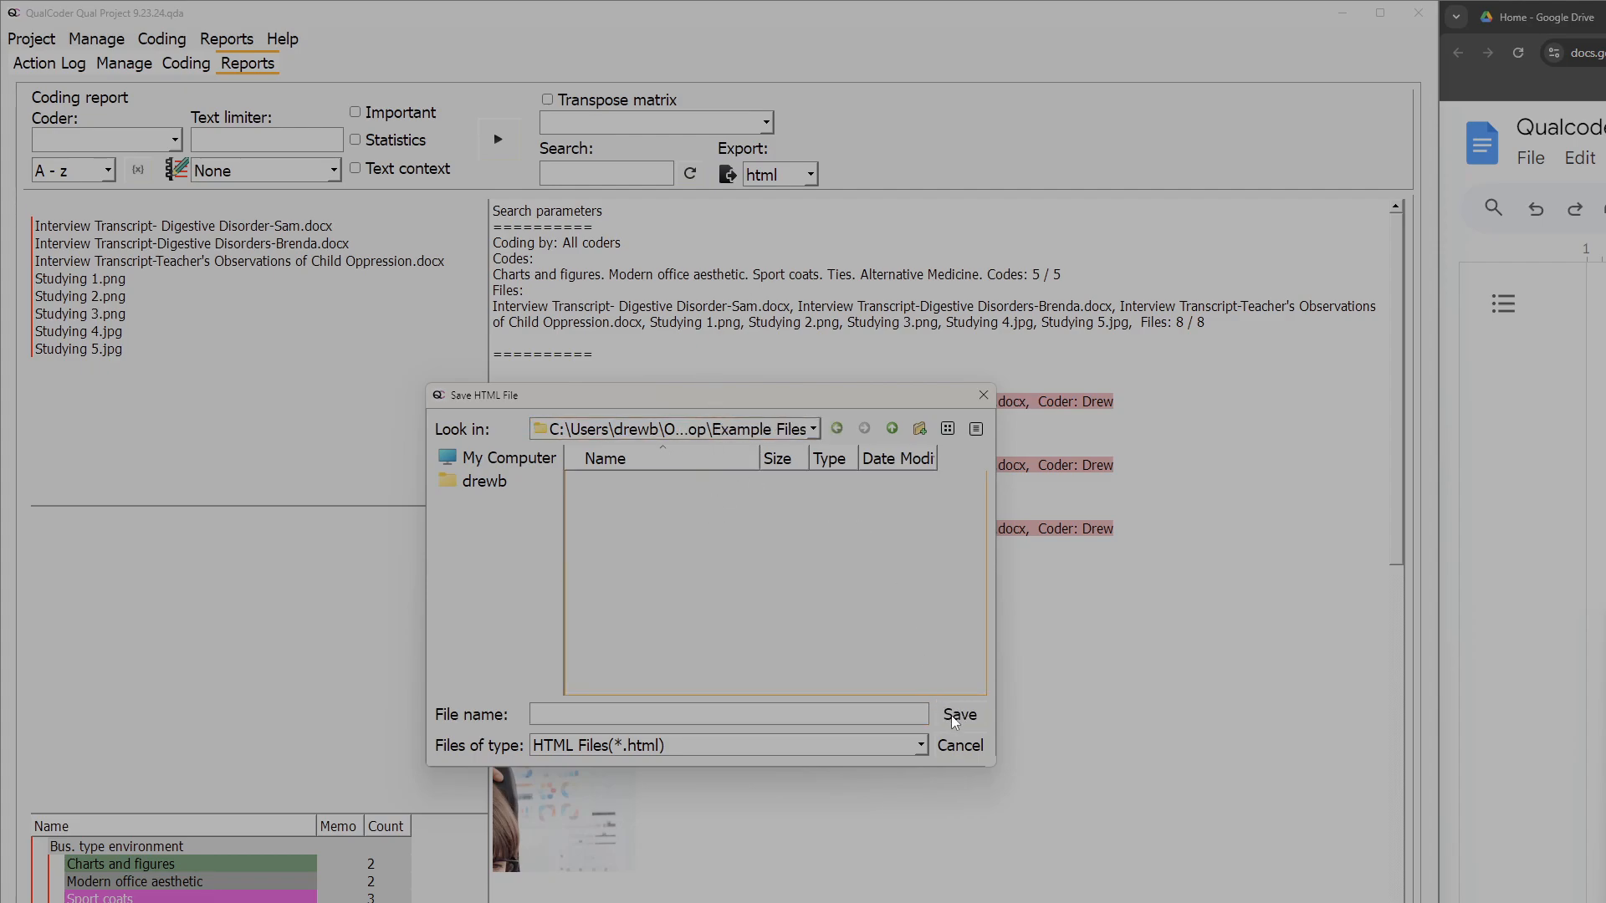
pyautogui.click(794, 716)
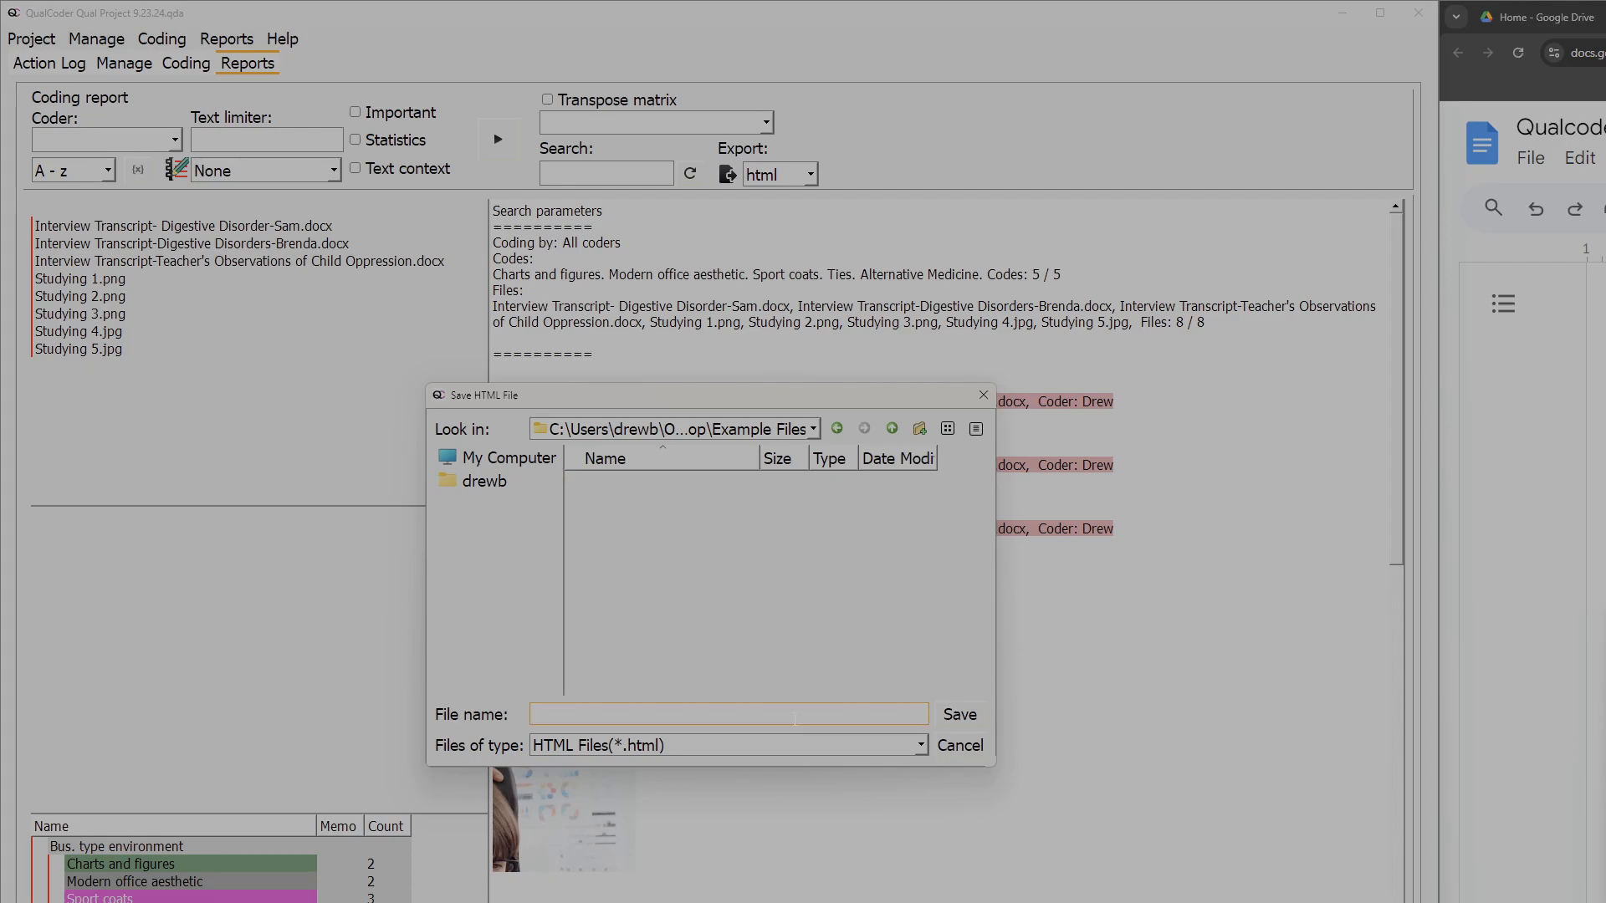
pyautogui.write('Test Report')
pyautogui.click(987, 716)
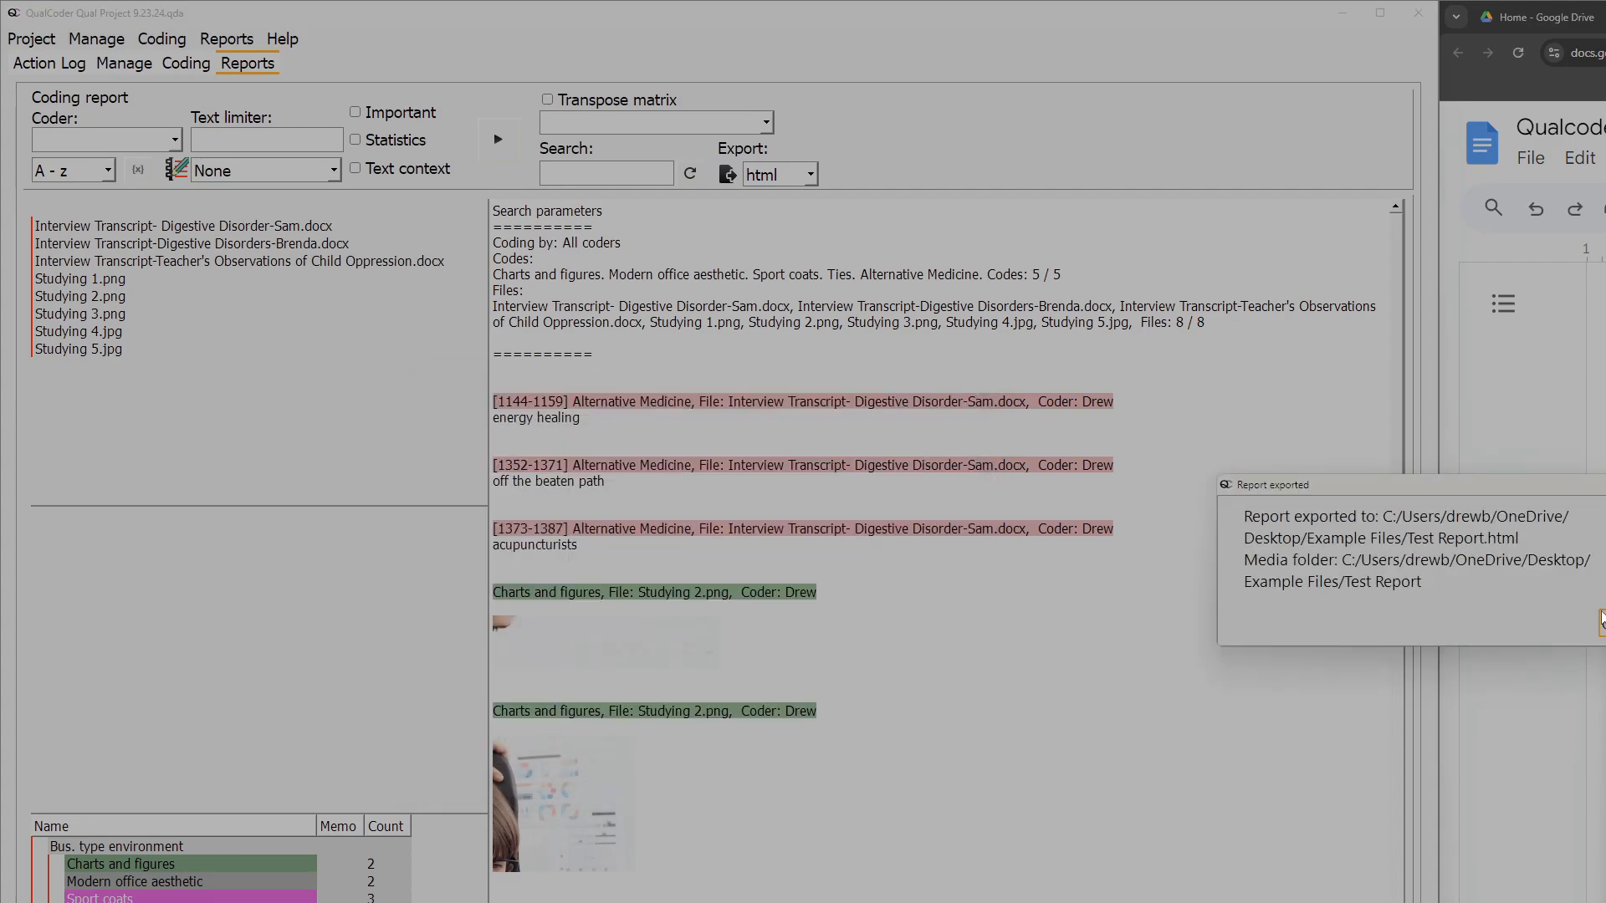
pyautogui.press('Return')
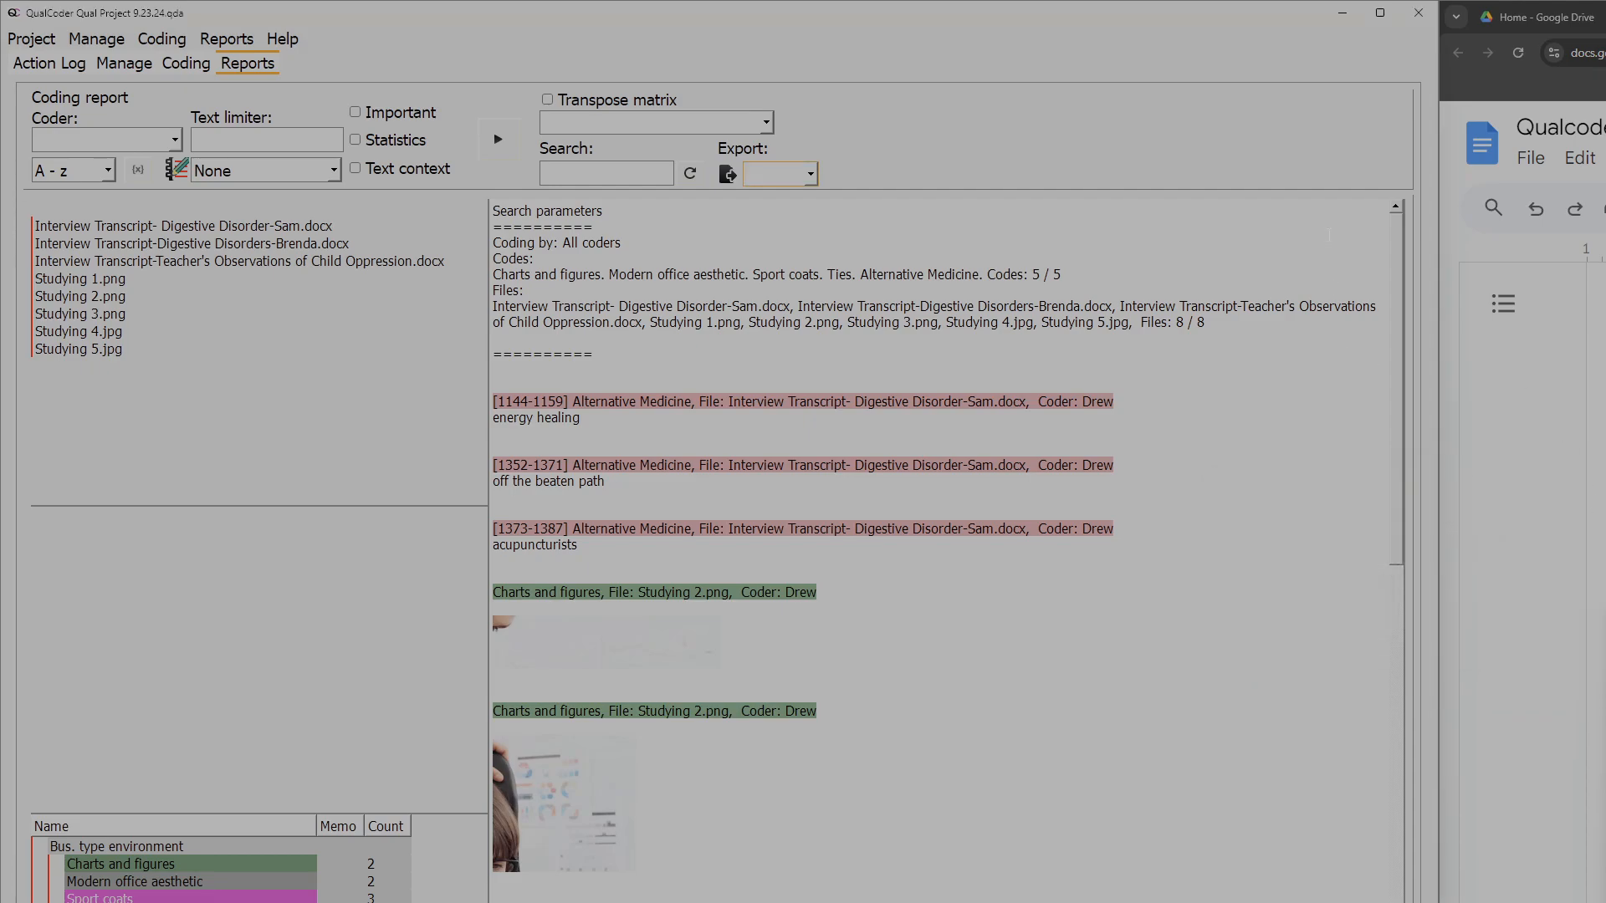
# - Switch to the desktop's Example Files folder and open the exported Test Report HTML file in Chrome
pyautogui.click(1344, 17)
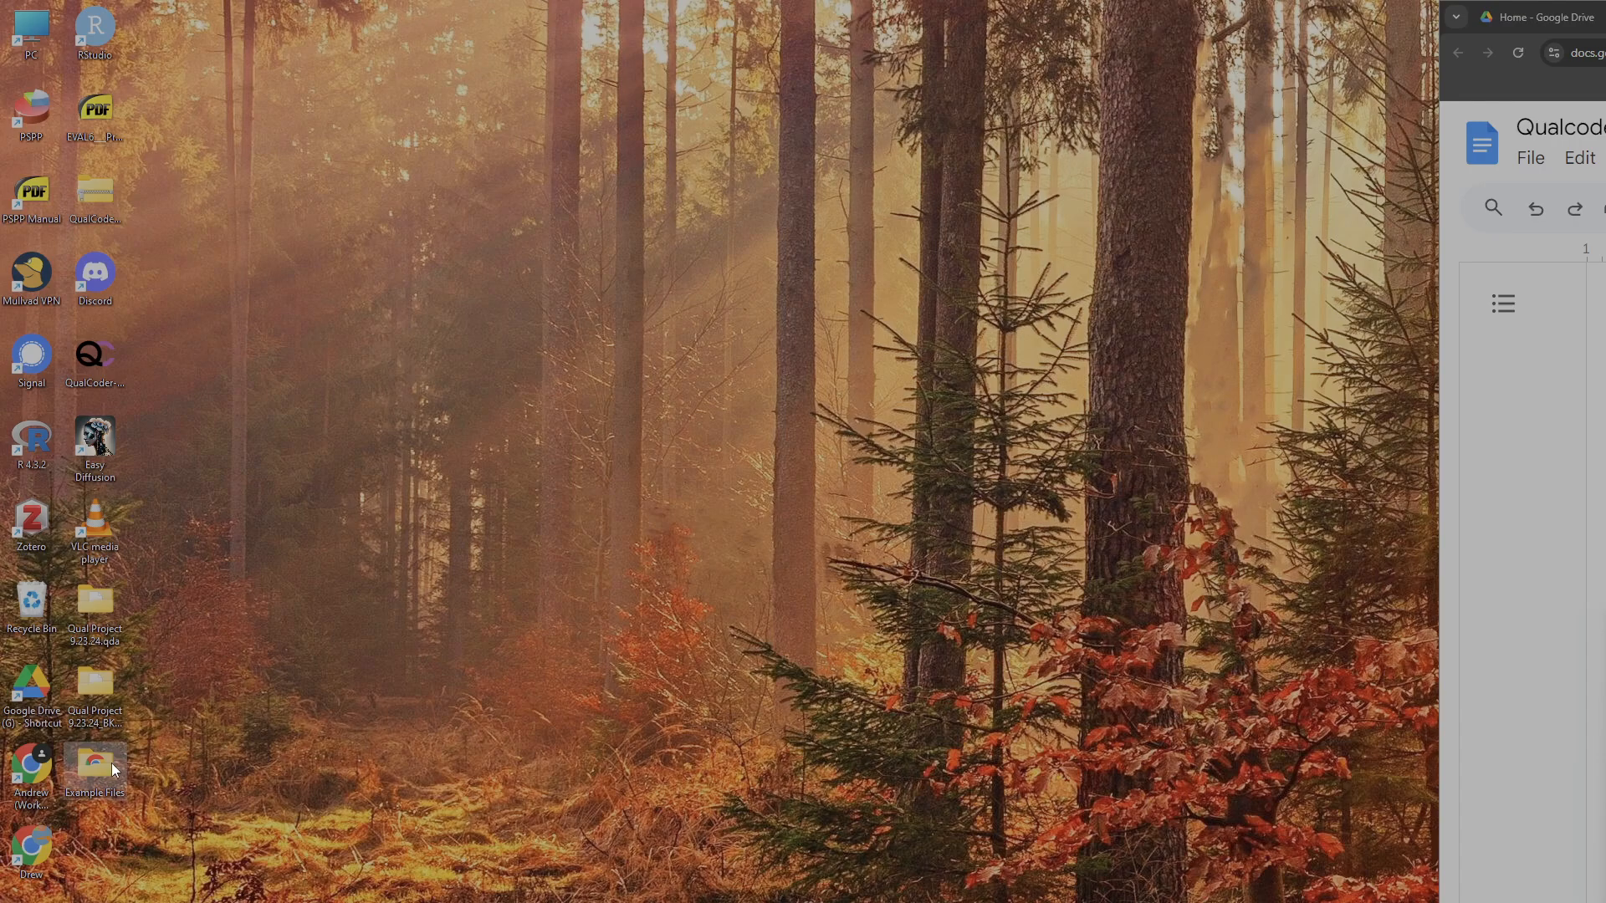
pyautogui.moveTo(1605, 576); pyautogui.dragTo(556, 147)
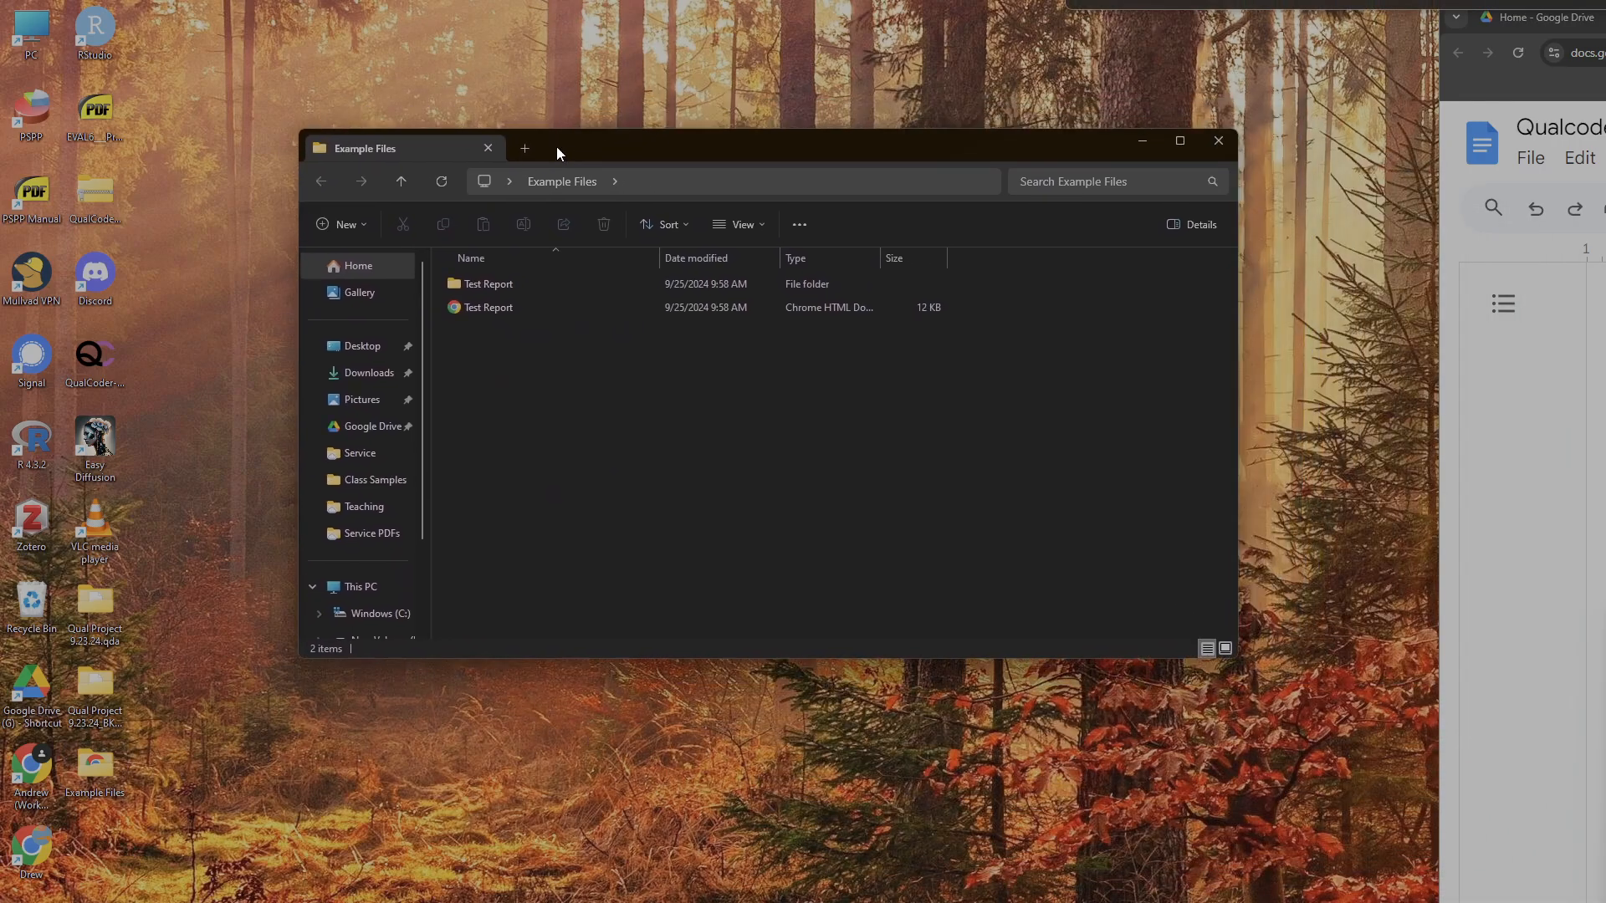
pyautogui.click(579, 312)
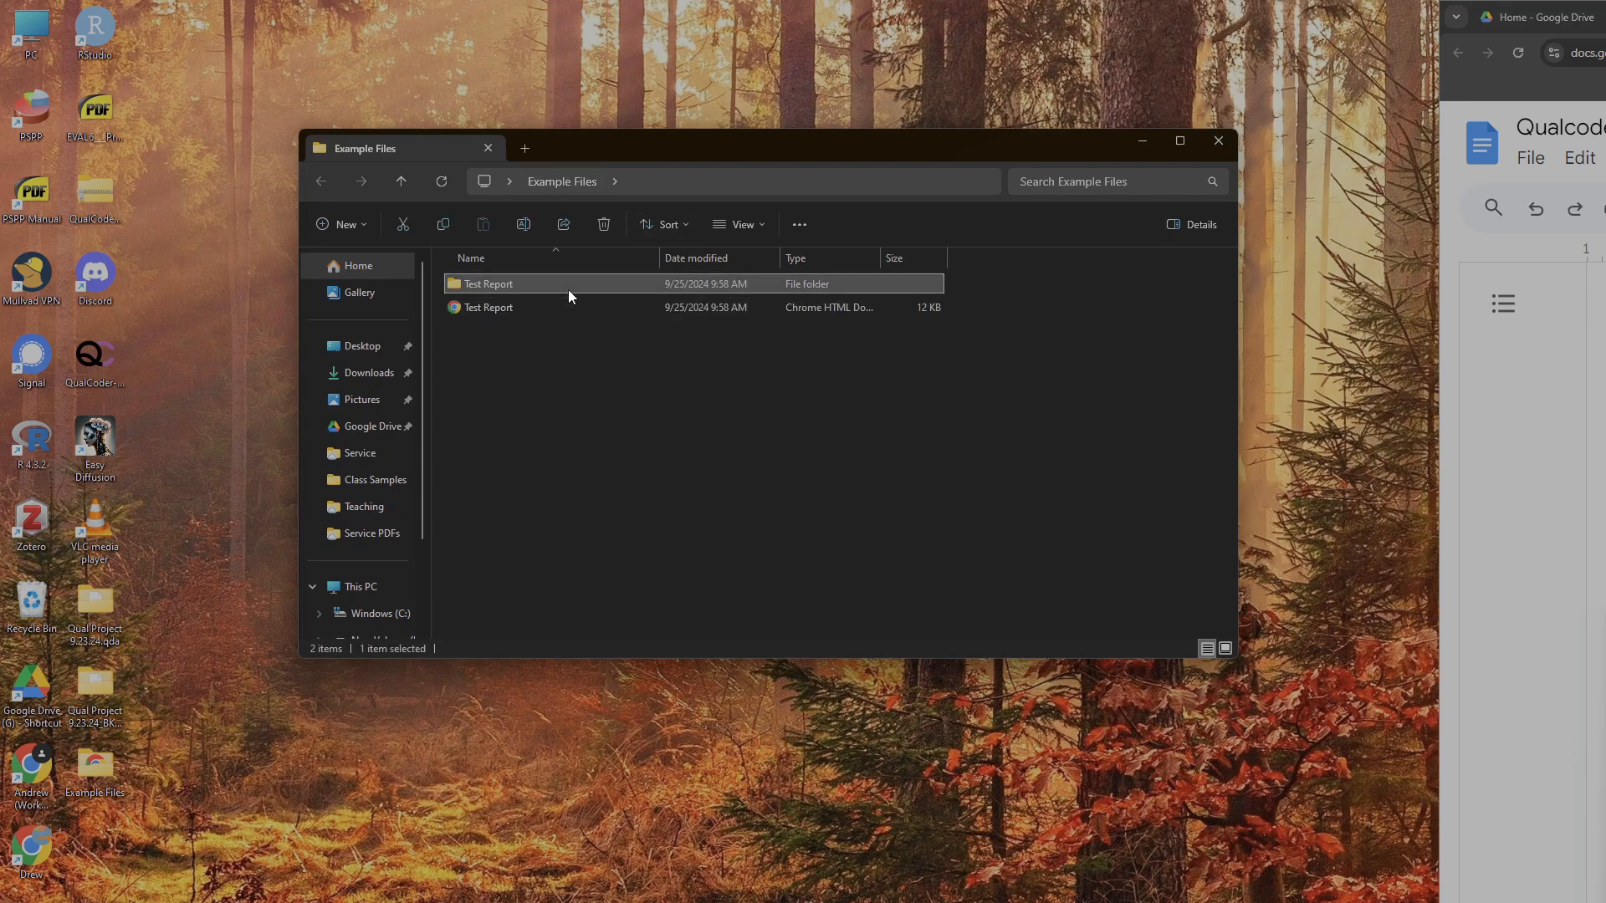
pyautogui.click(533, 310)
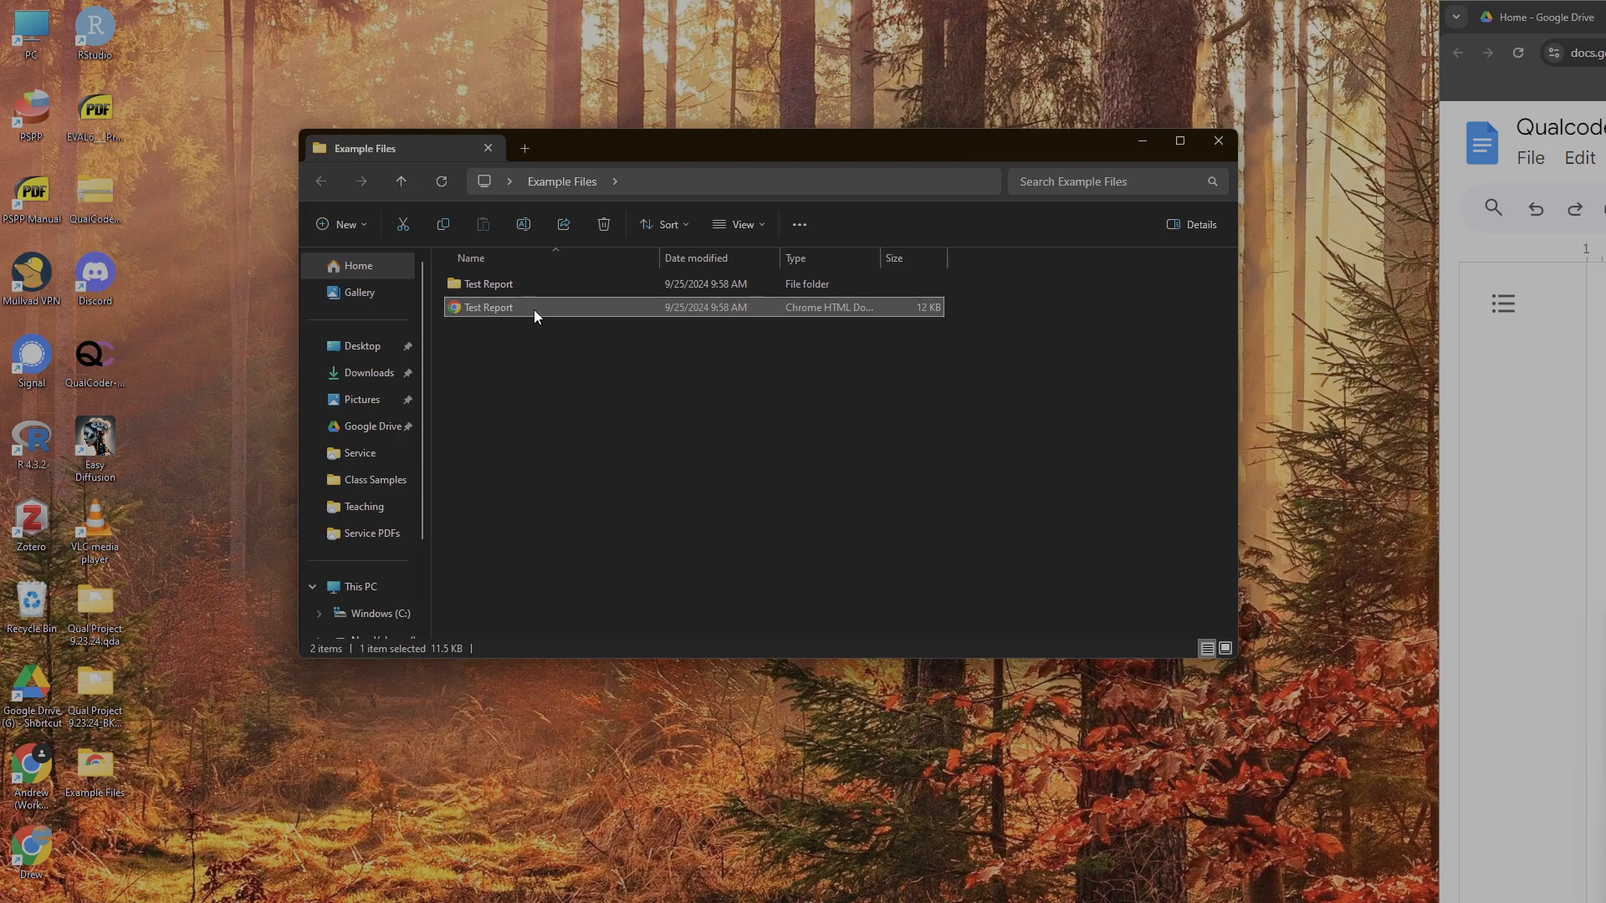
pyautogui.click(534, 292)
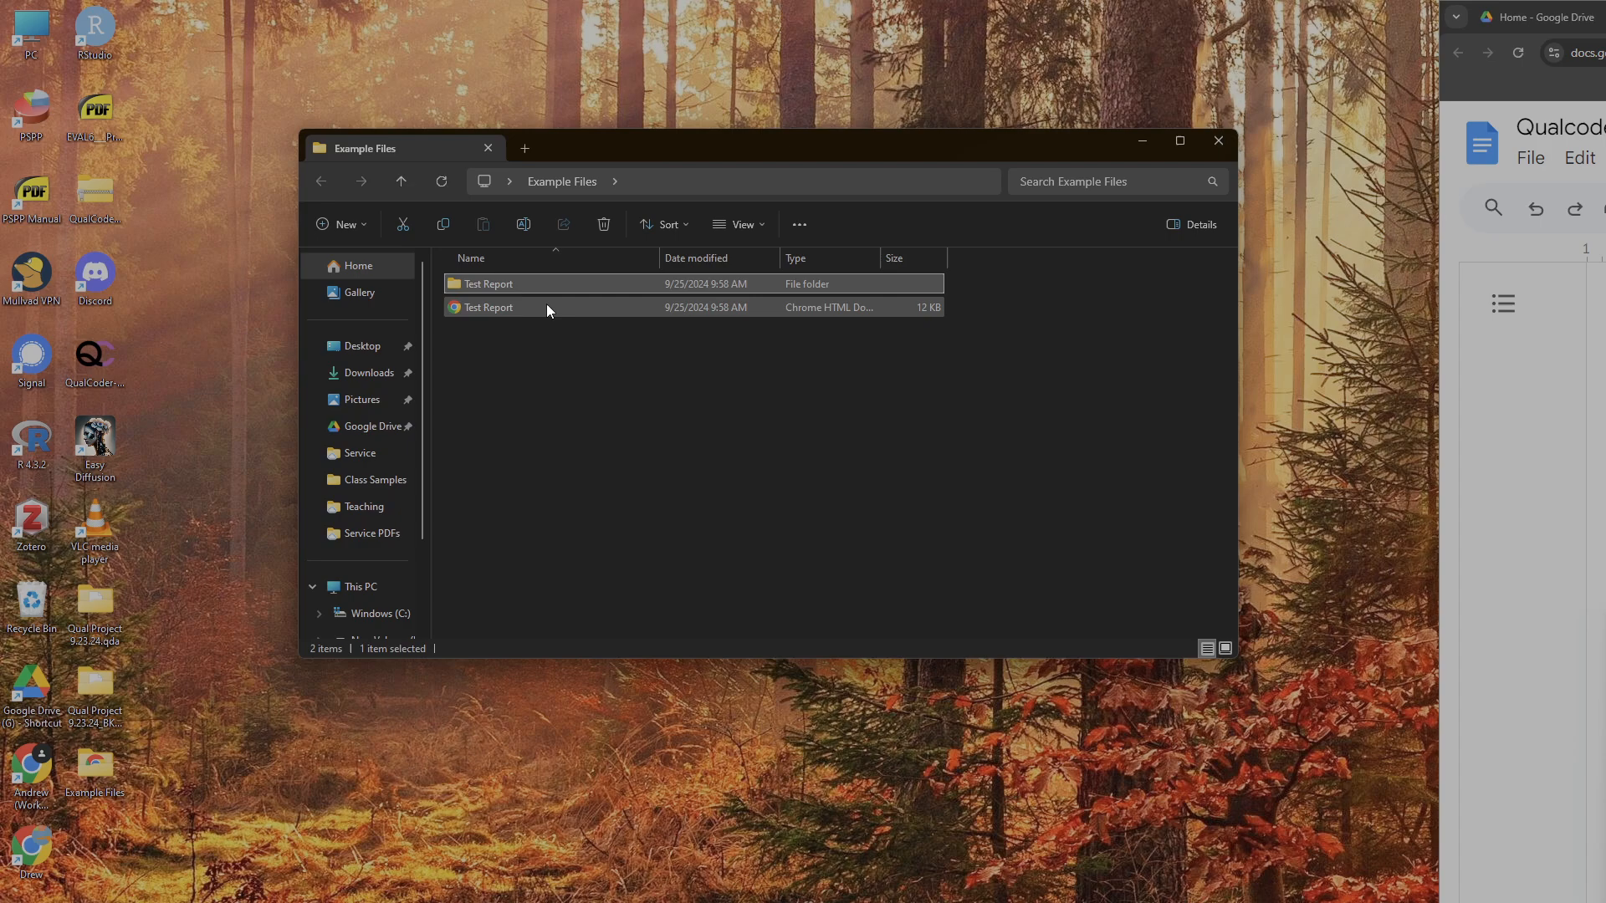
pyautogui.click(547, 307)
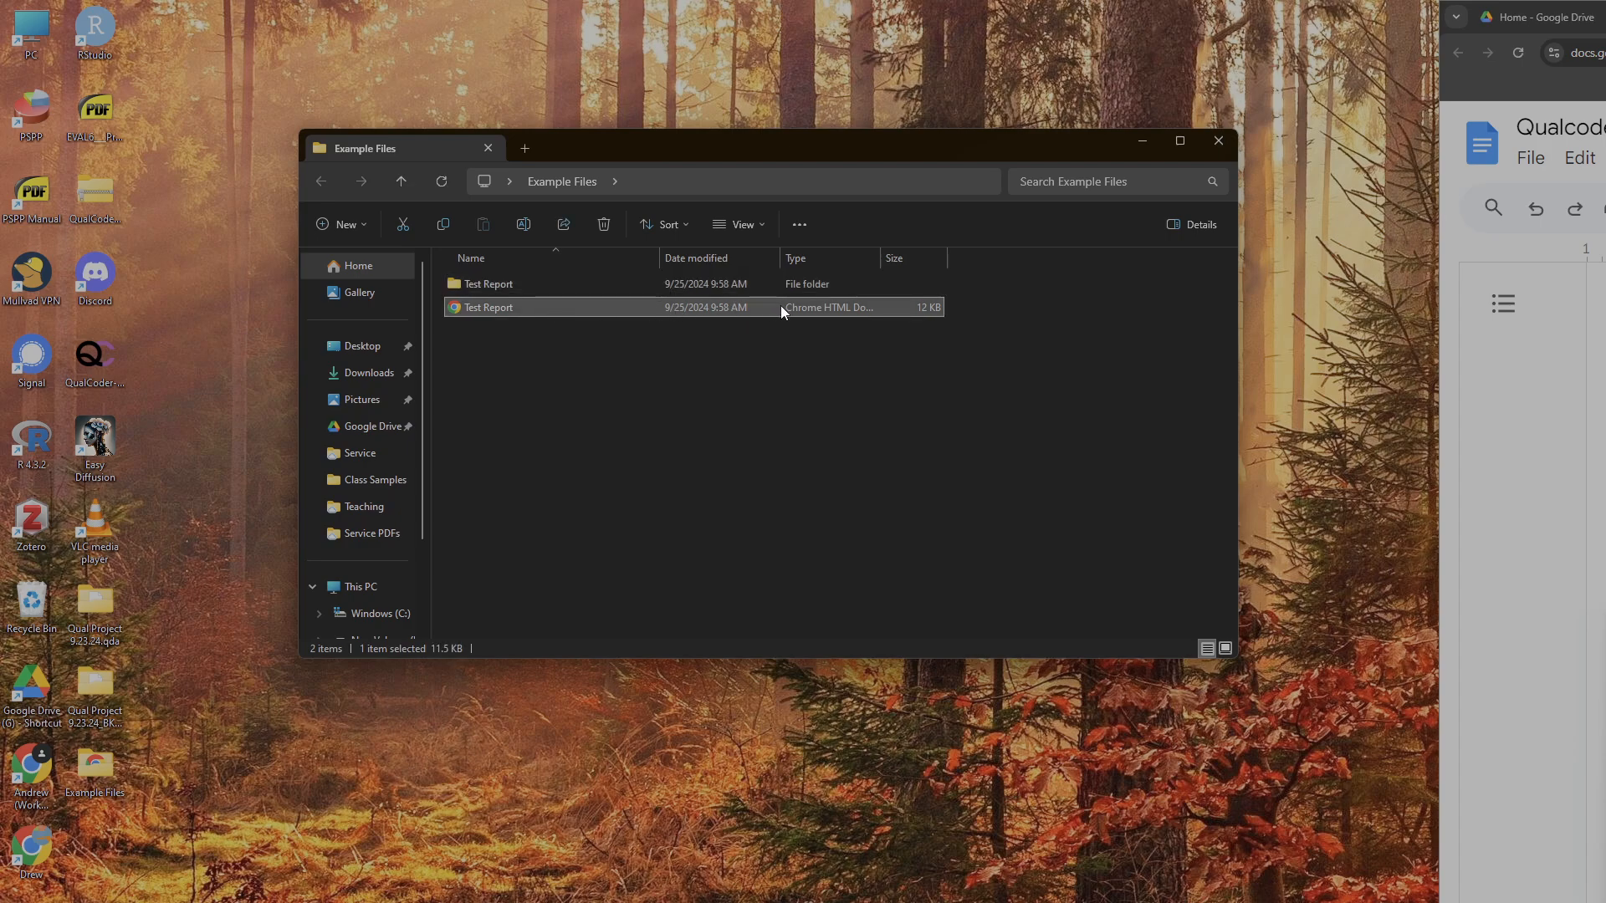
pyautogui.doubleClick(580, 309)
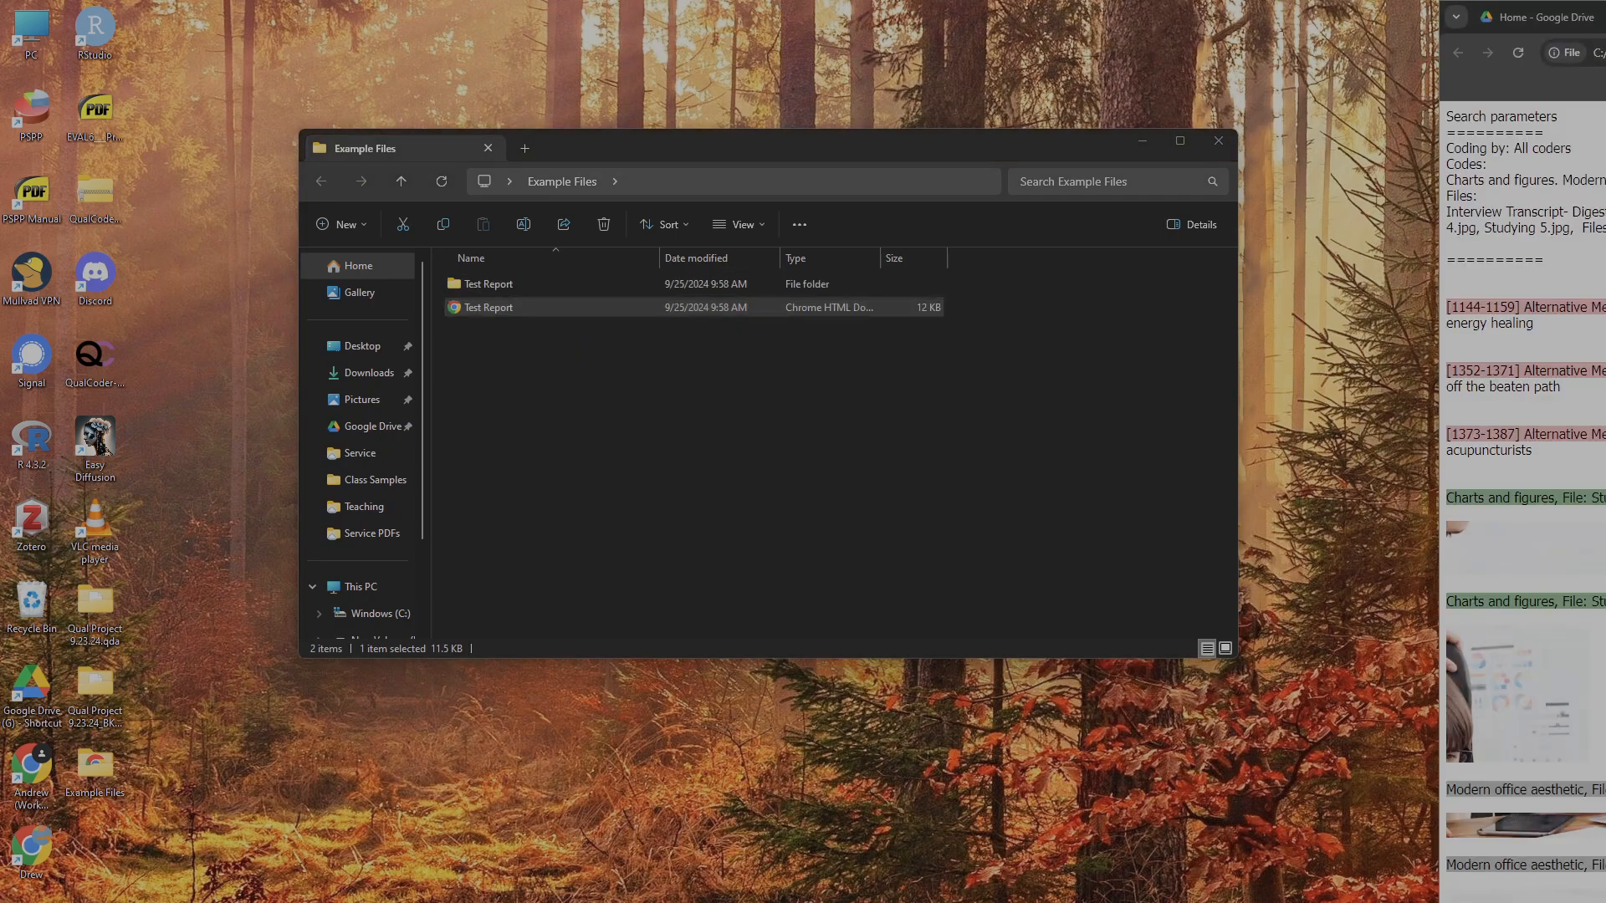
pyautogui.moveTo(1605, 15); pyautogui.dragTo(3, 284)
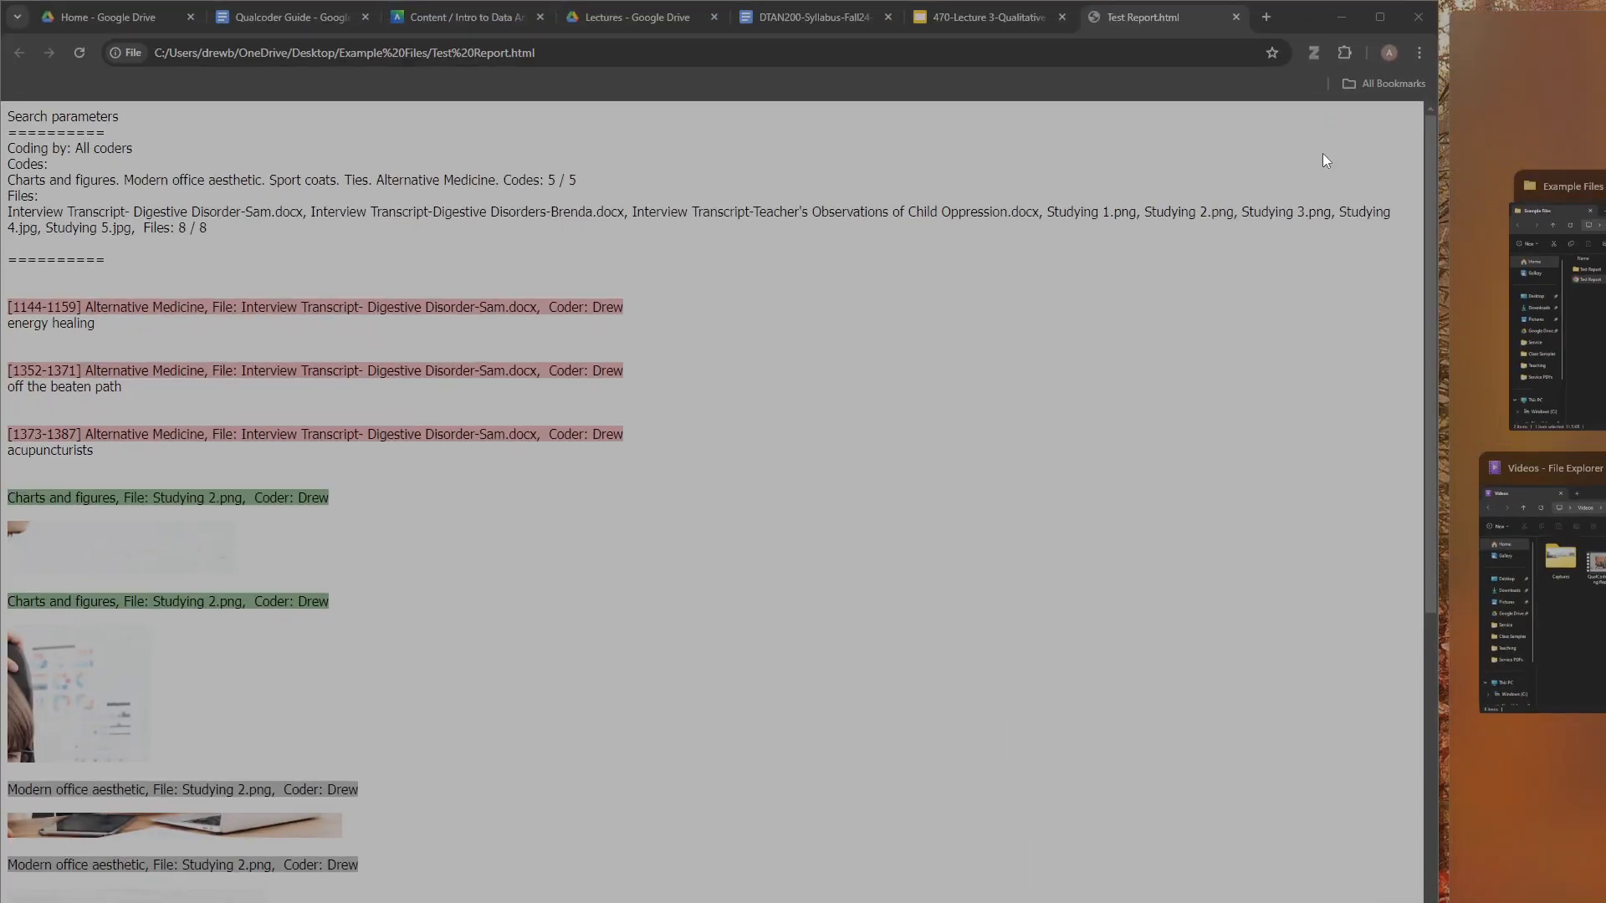
# - Set up printing of the report page with Save as PDF as the destination
pyautogui.click(1424, 58)
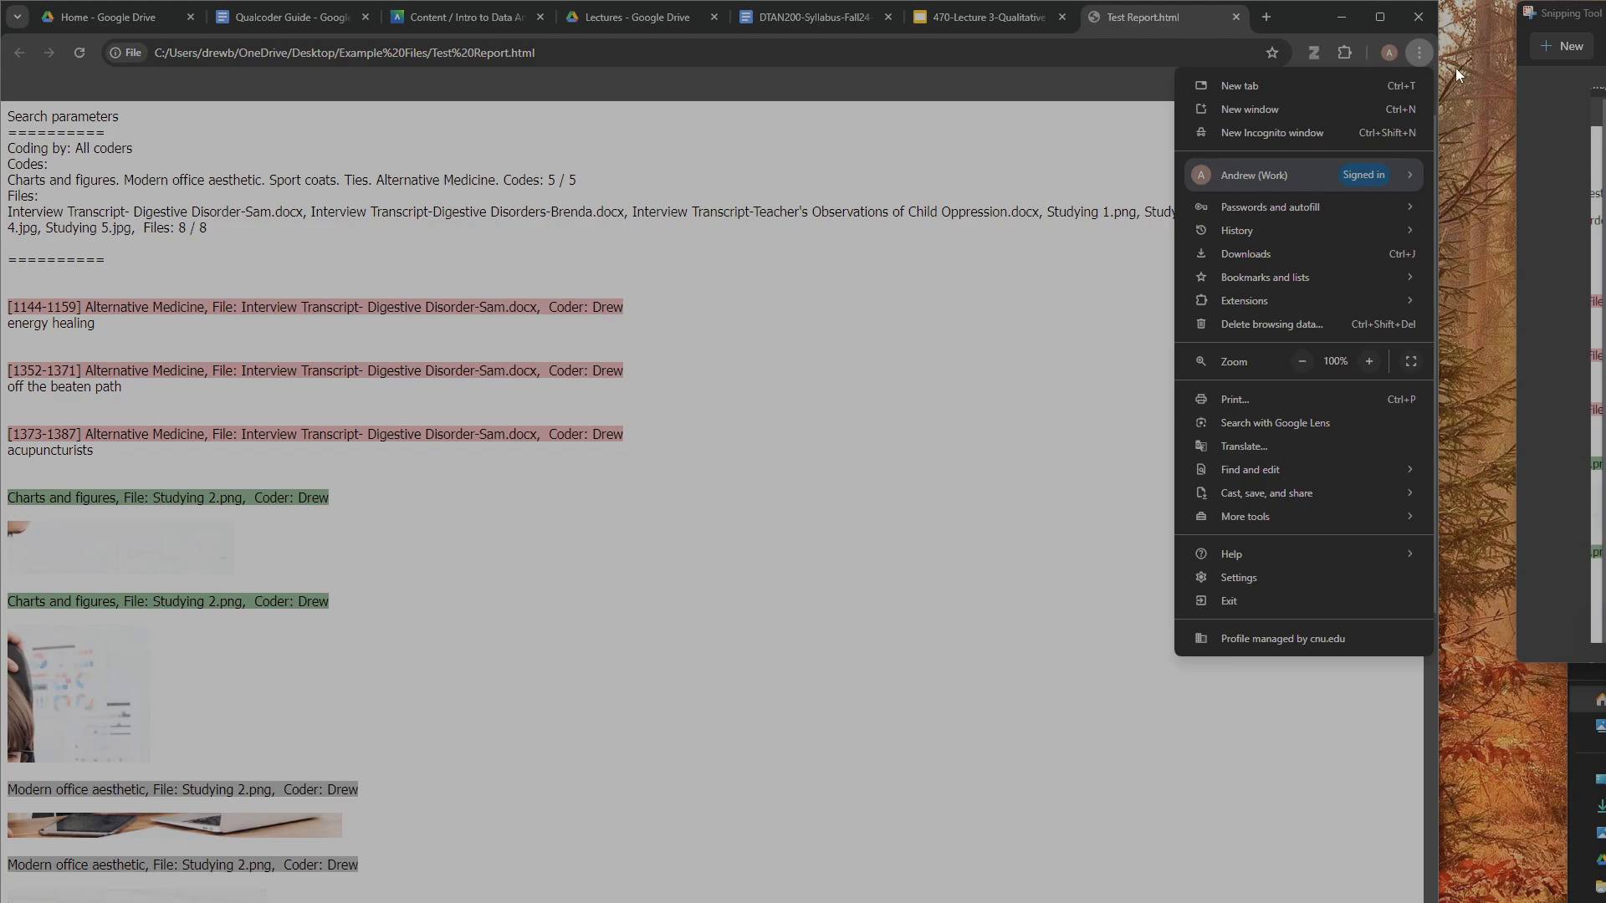
pyautogui.moveTo(1392, 165)
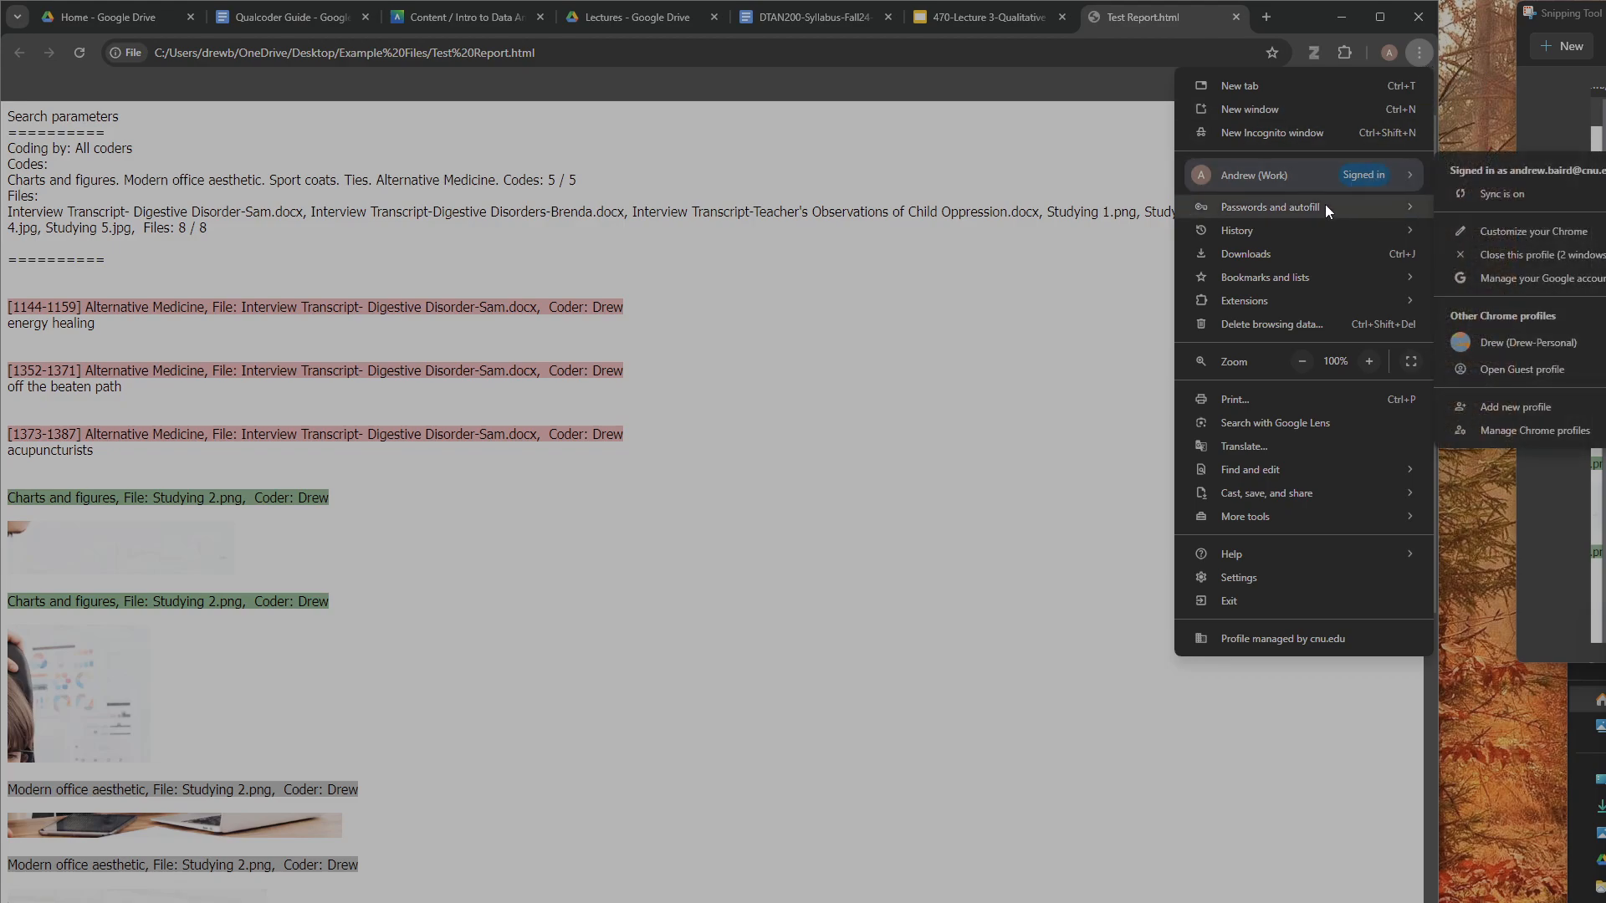
pyautogui.click(1265, 399)
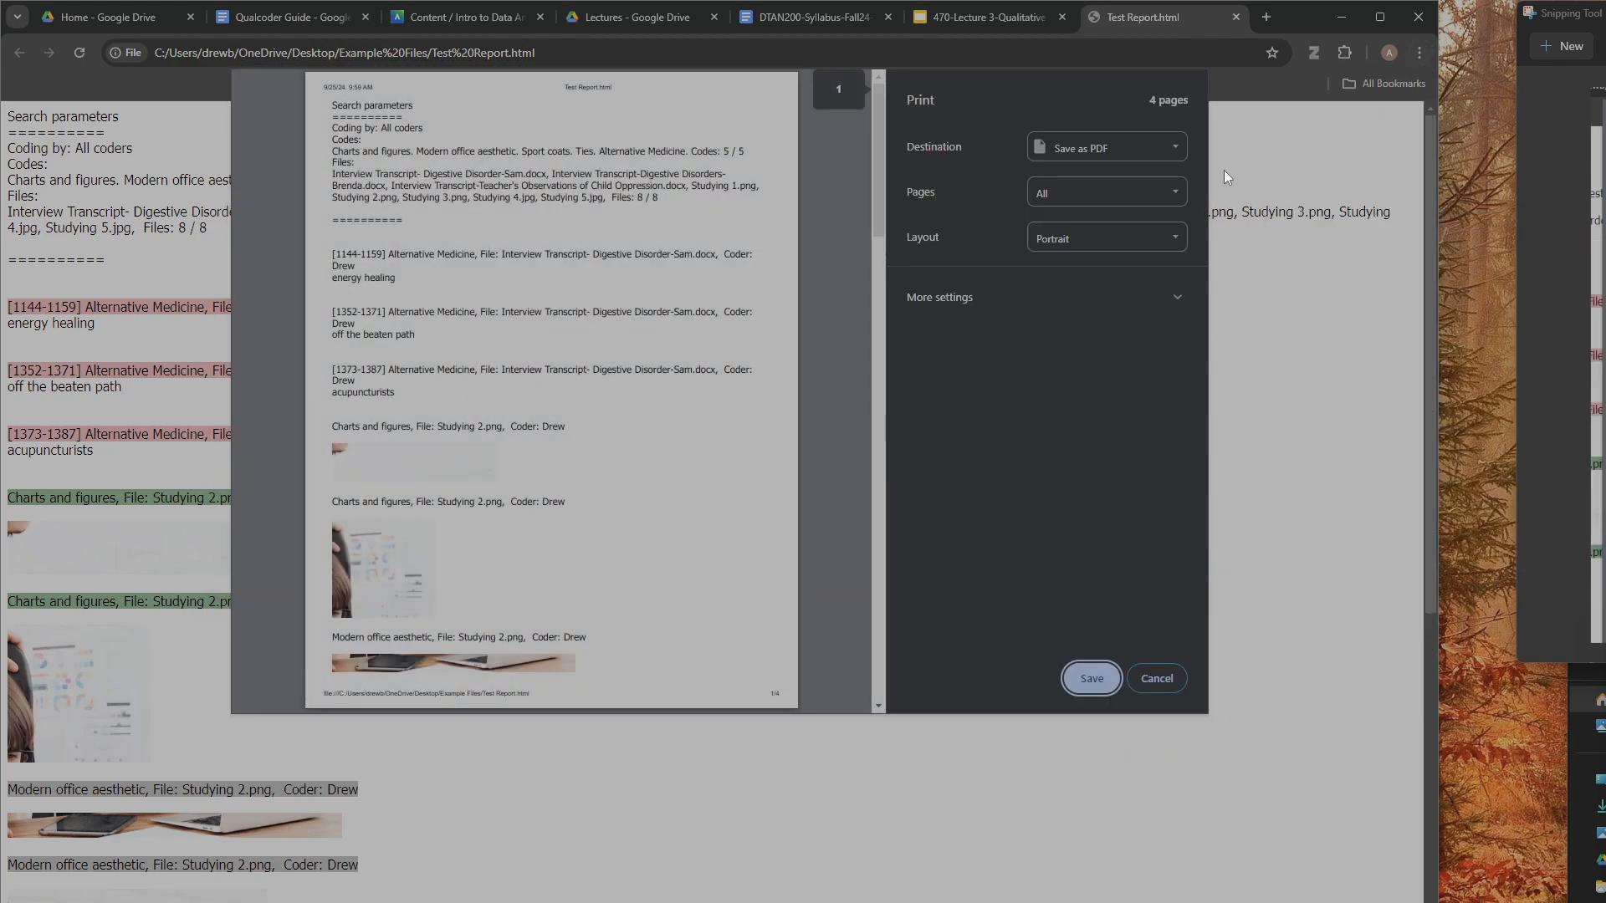
pyautogui.click(1158, 151)
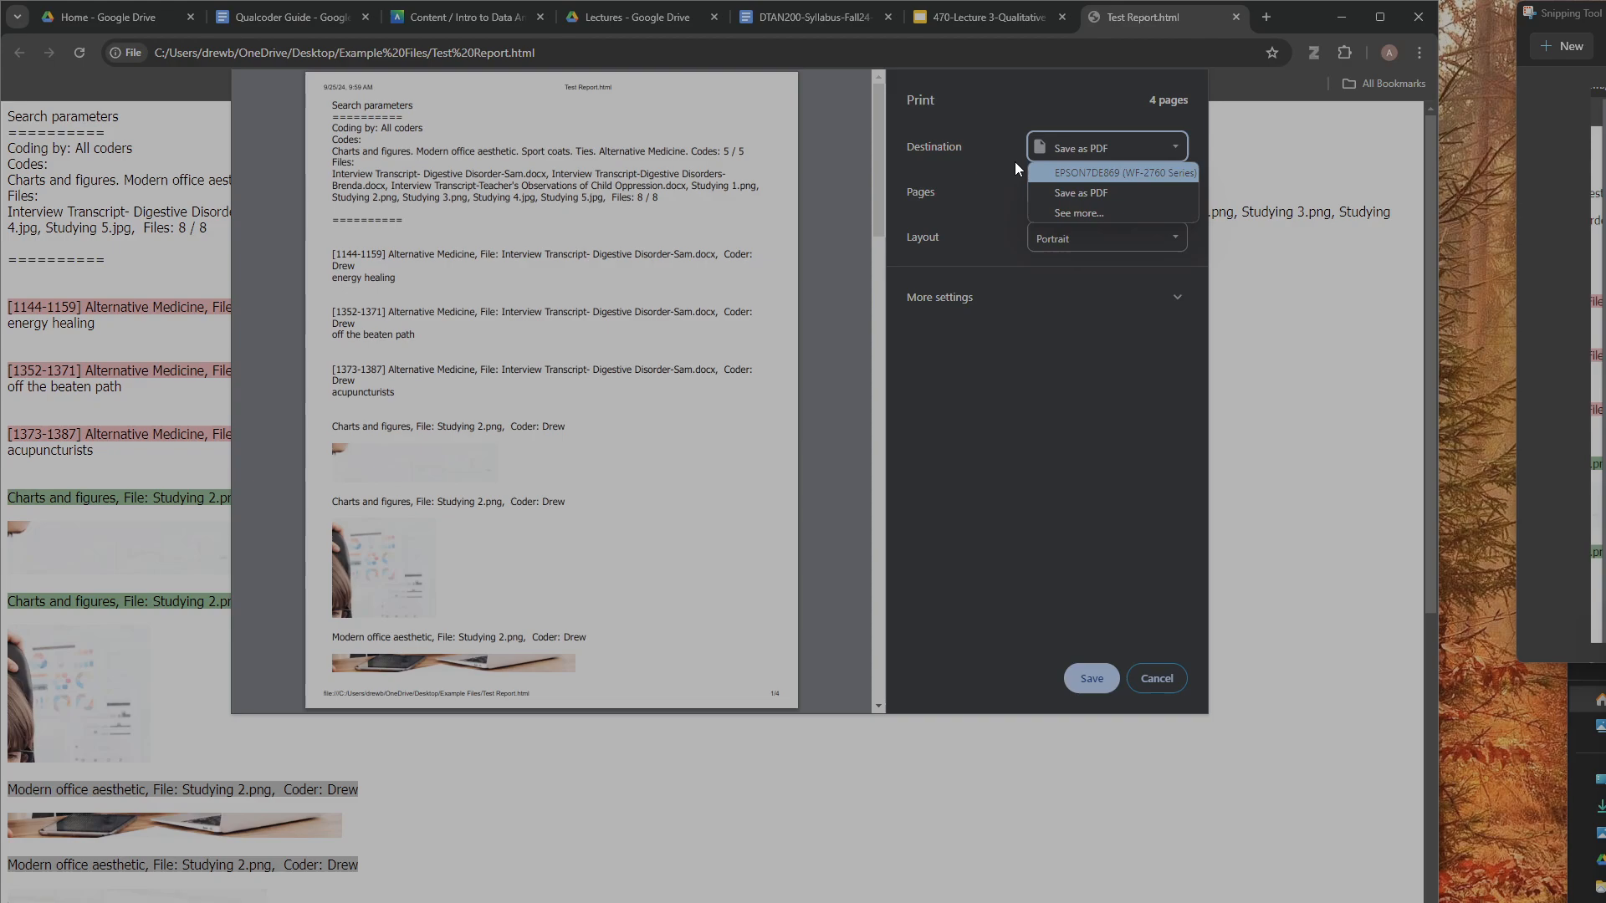
pyautogui.click(1091, 194)
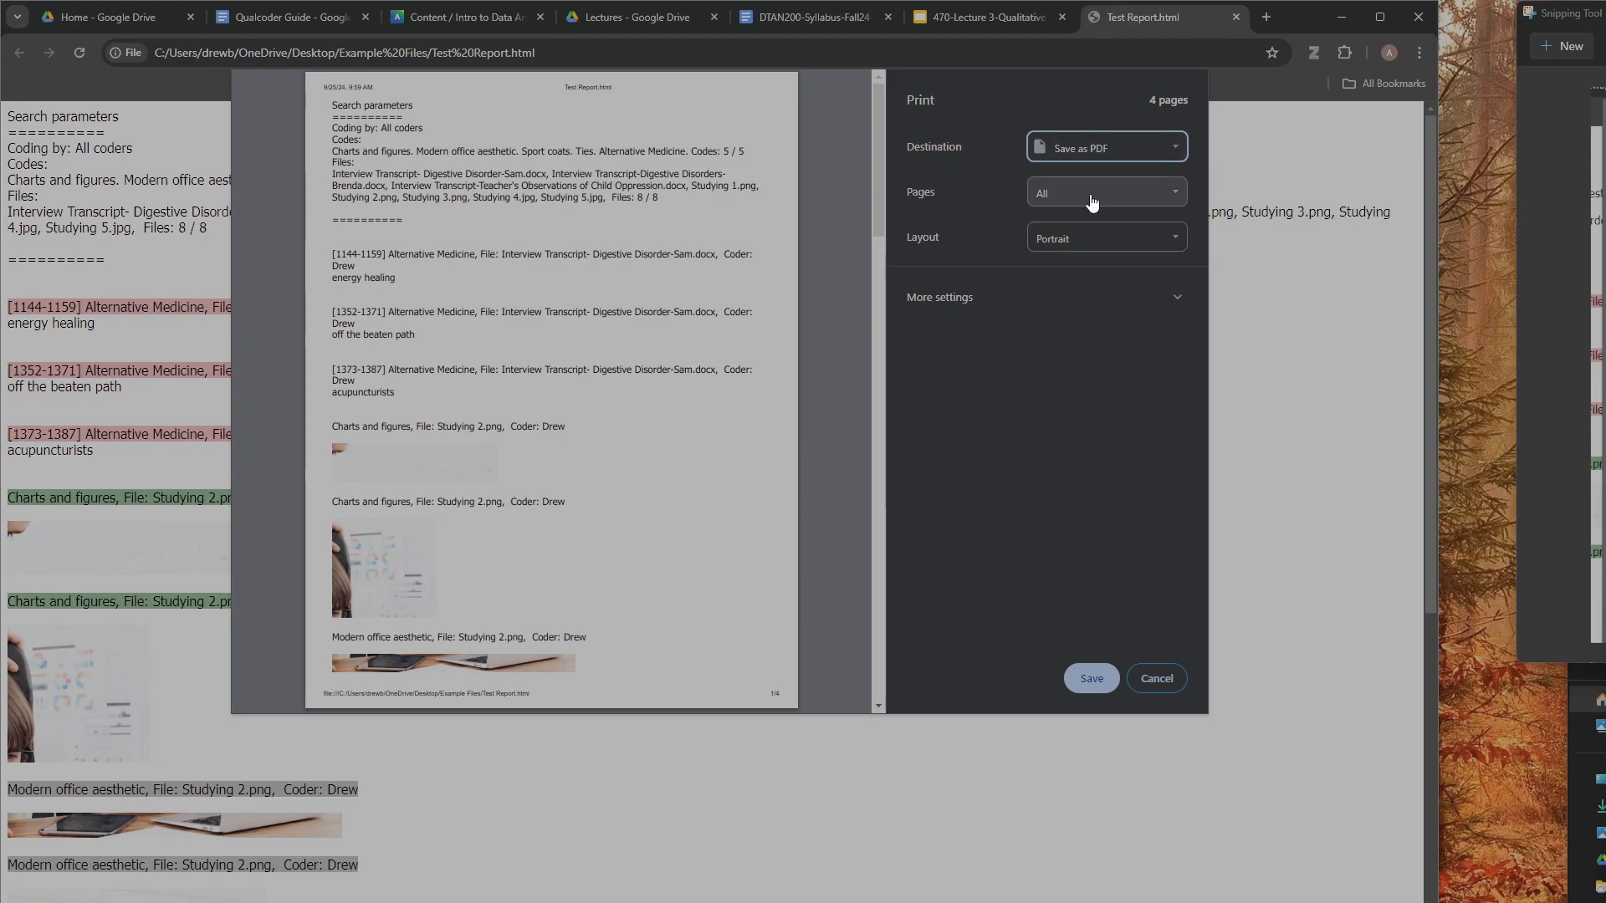
# - Save the printout in the desktop's Example Files folder as a PDF file named Test Report PDF
pyautogui.click(1103, 680)
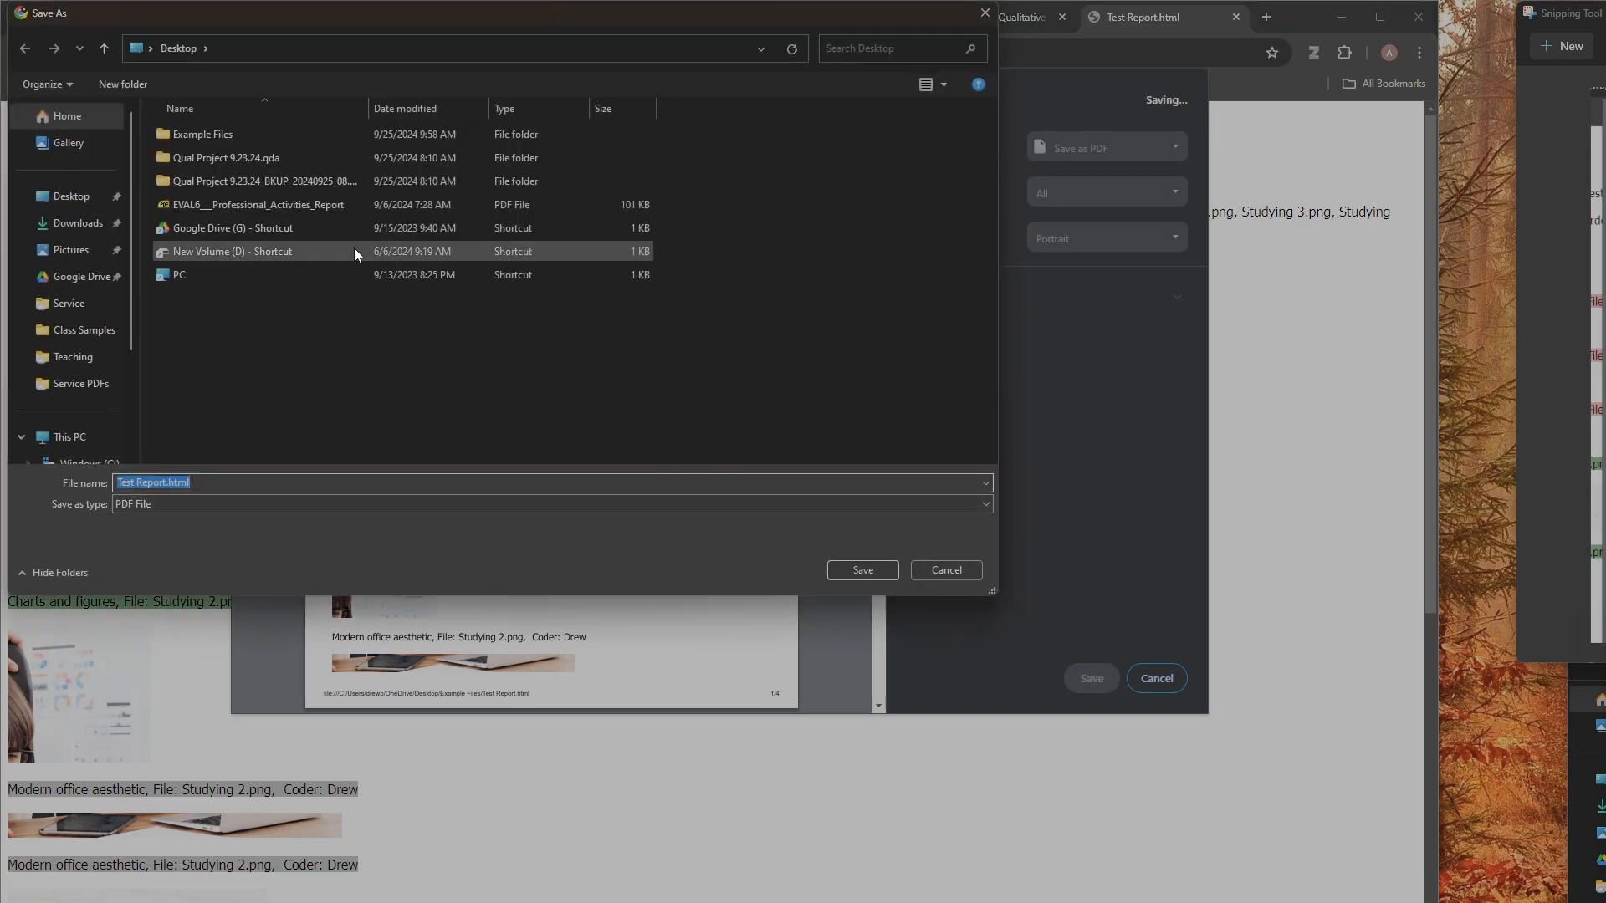
pyautogui.click(233, 136)
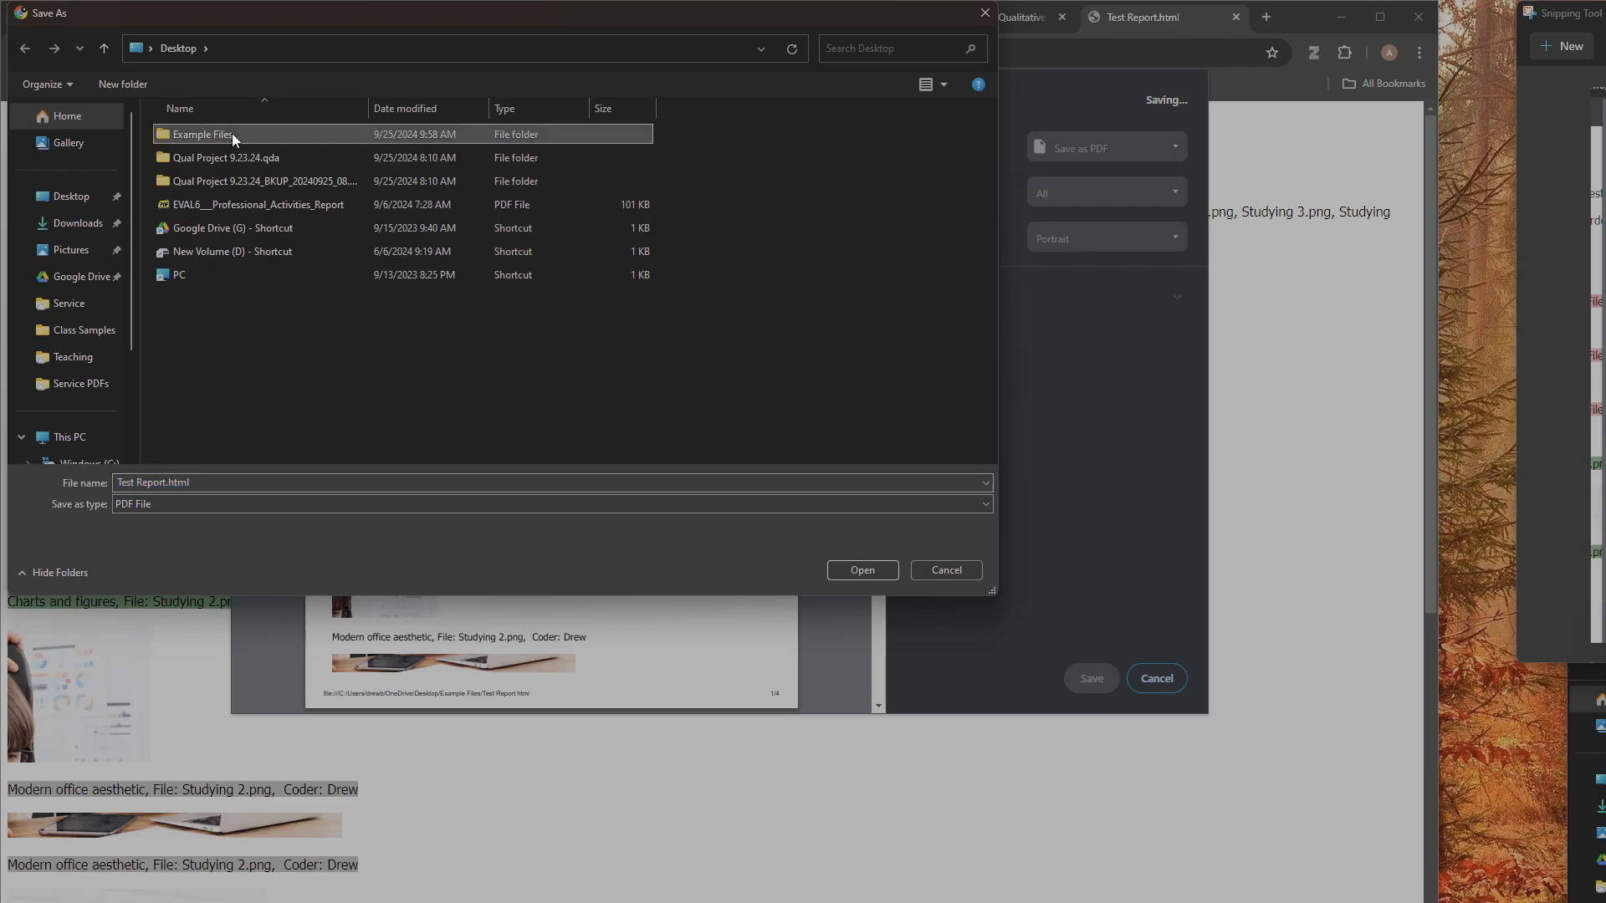
pyautogui.click(863, 569)
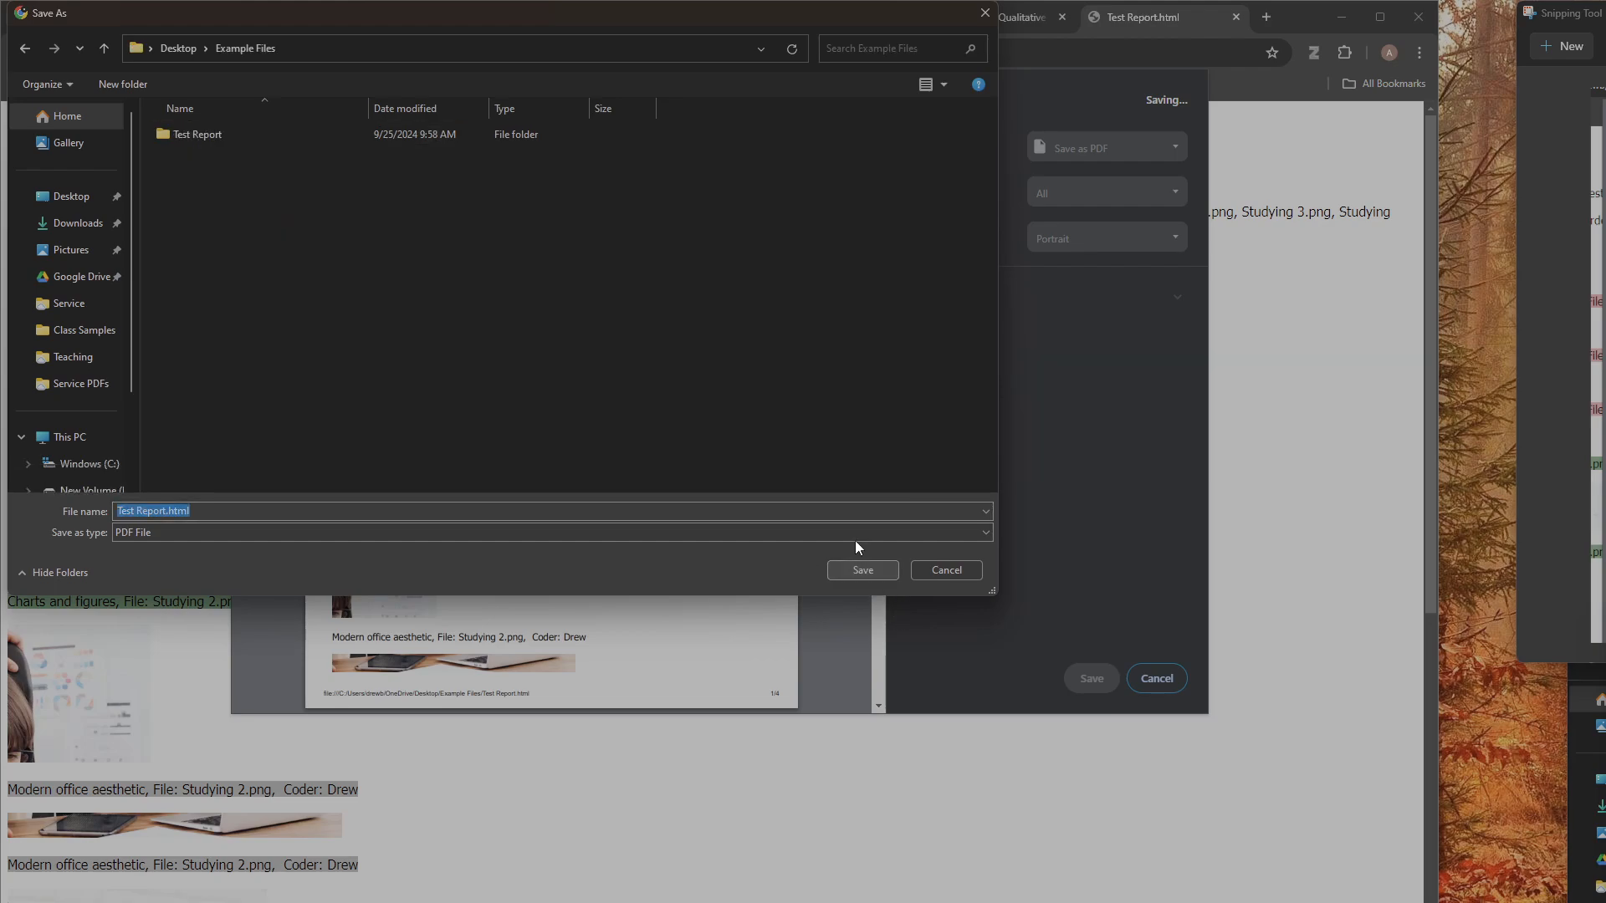
pyautogui.click(215, 511)
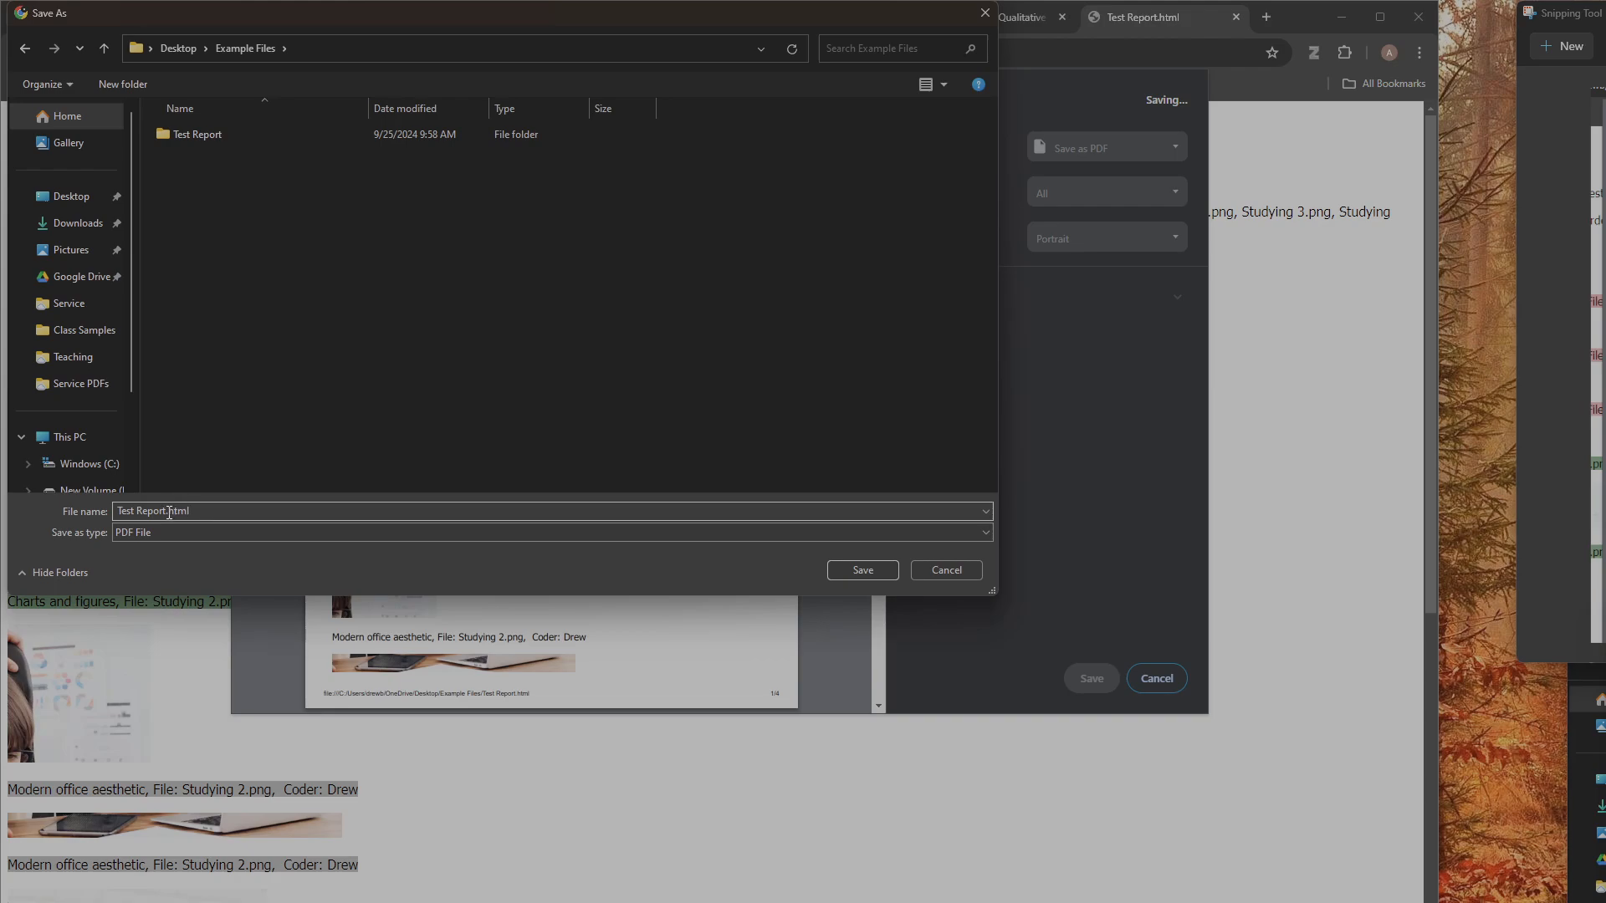
pyautogui.moveTo(168, 513); pyautogui.dragTo(212, 511)
pyautogui.write('PDF')
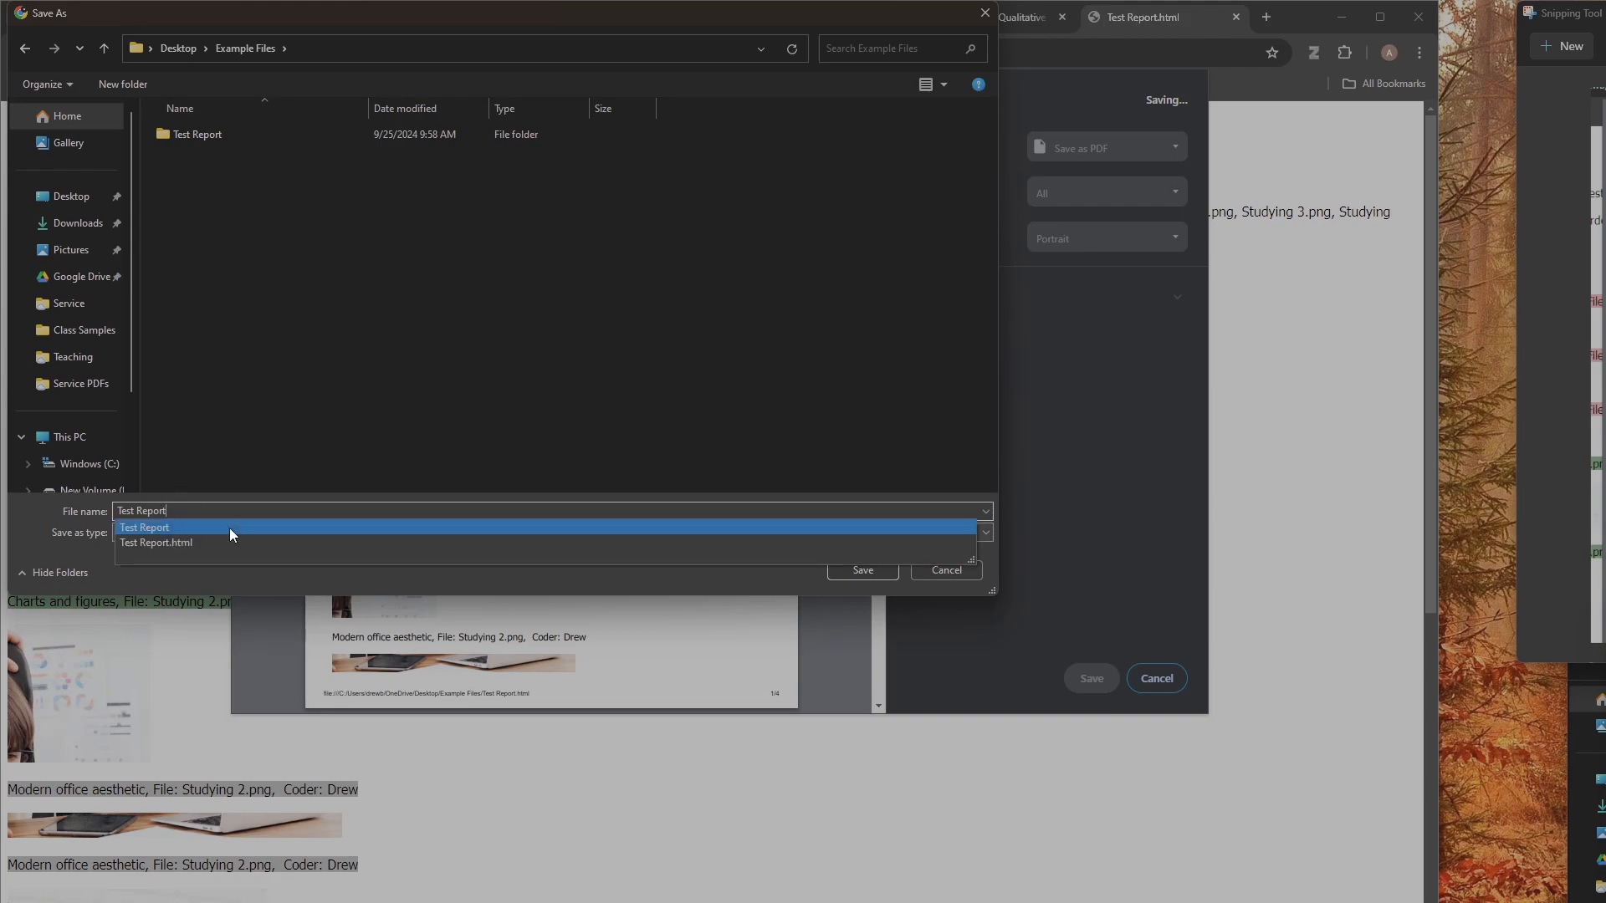
pyautogui.click(874, 570)
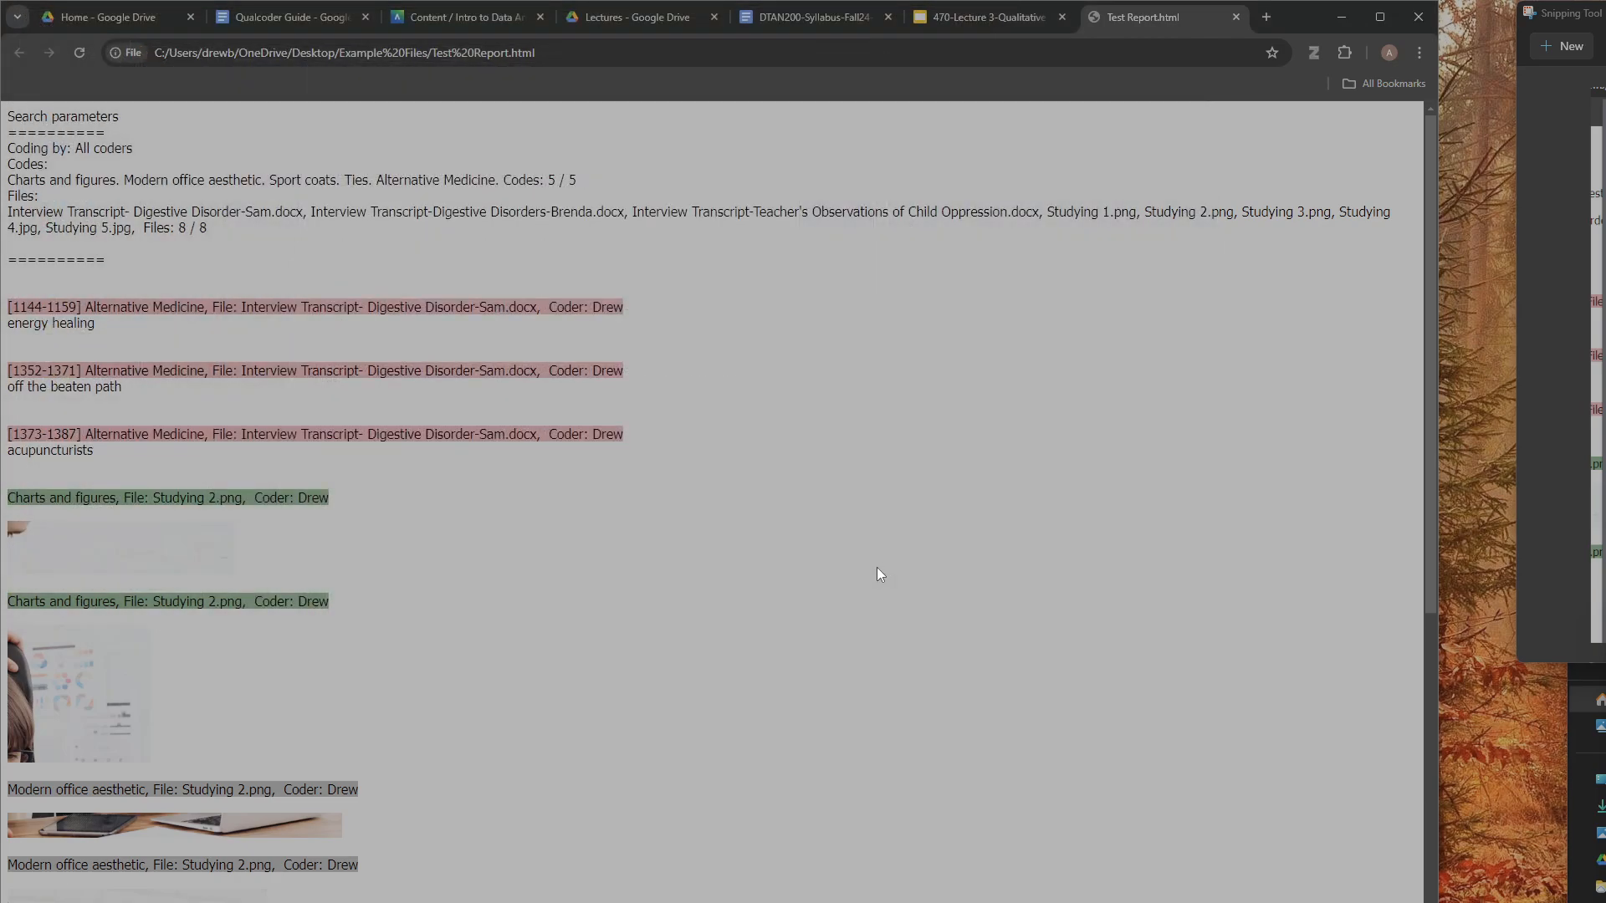
# - Open Test Report PDF from the Example Files folder and check the coded segments on all its pages
pyautogui.click(1347, 18)
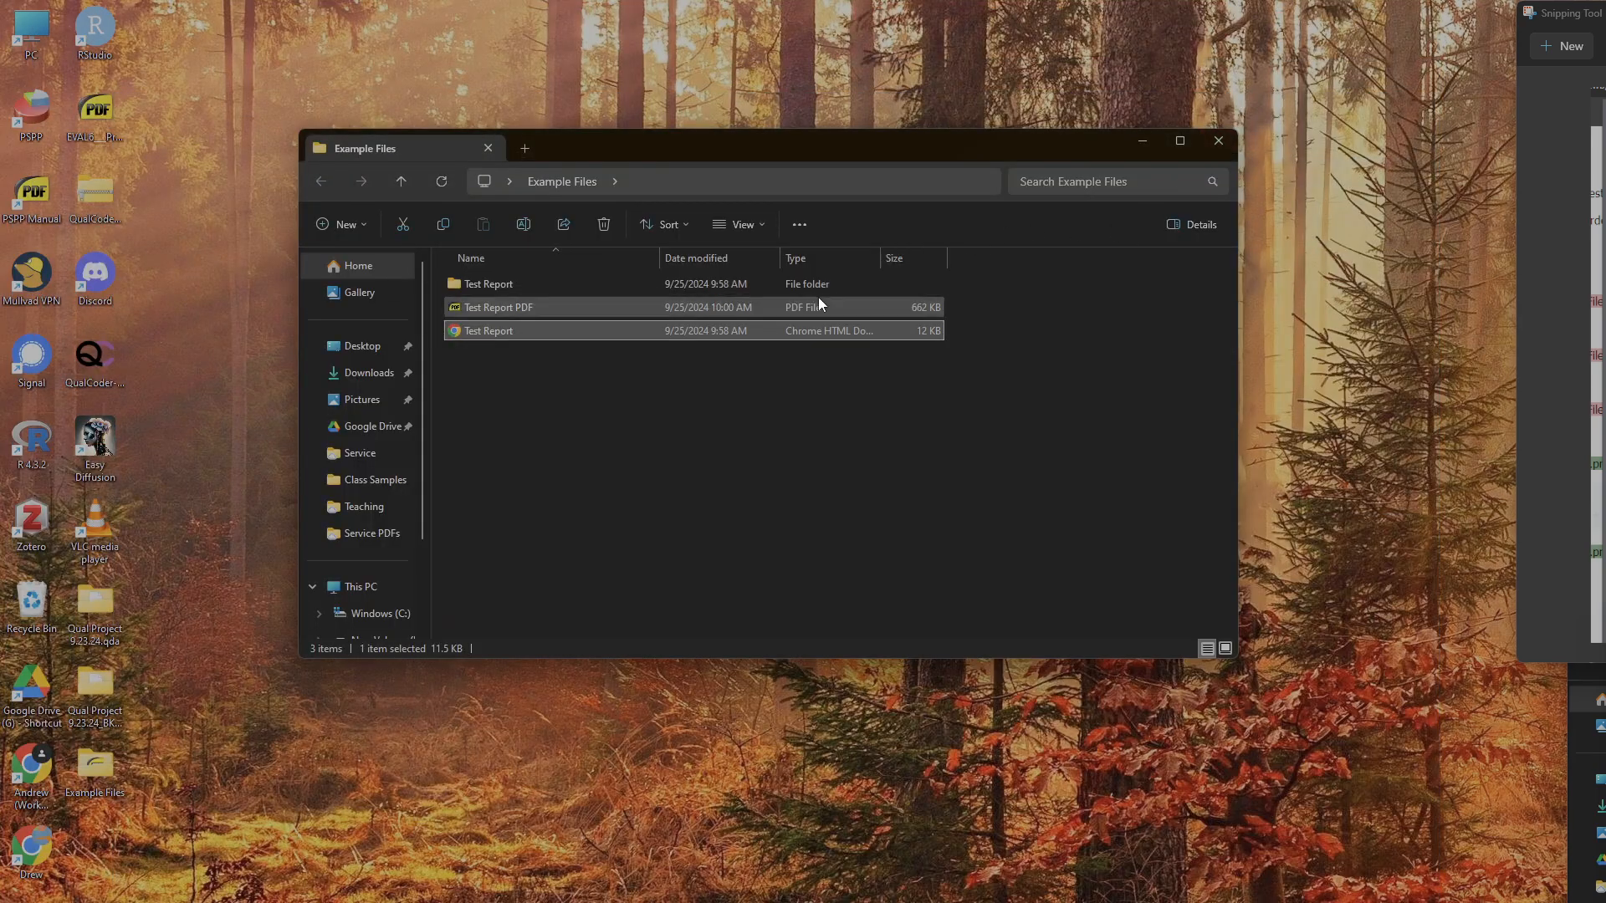
pyautogui.doubleClick(683, 310)
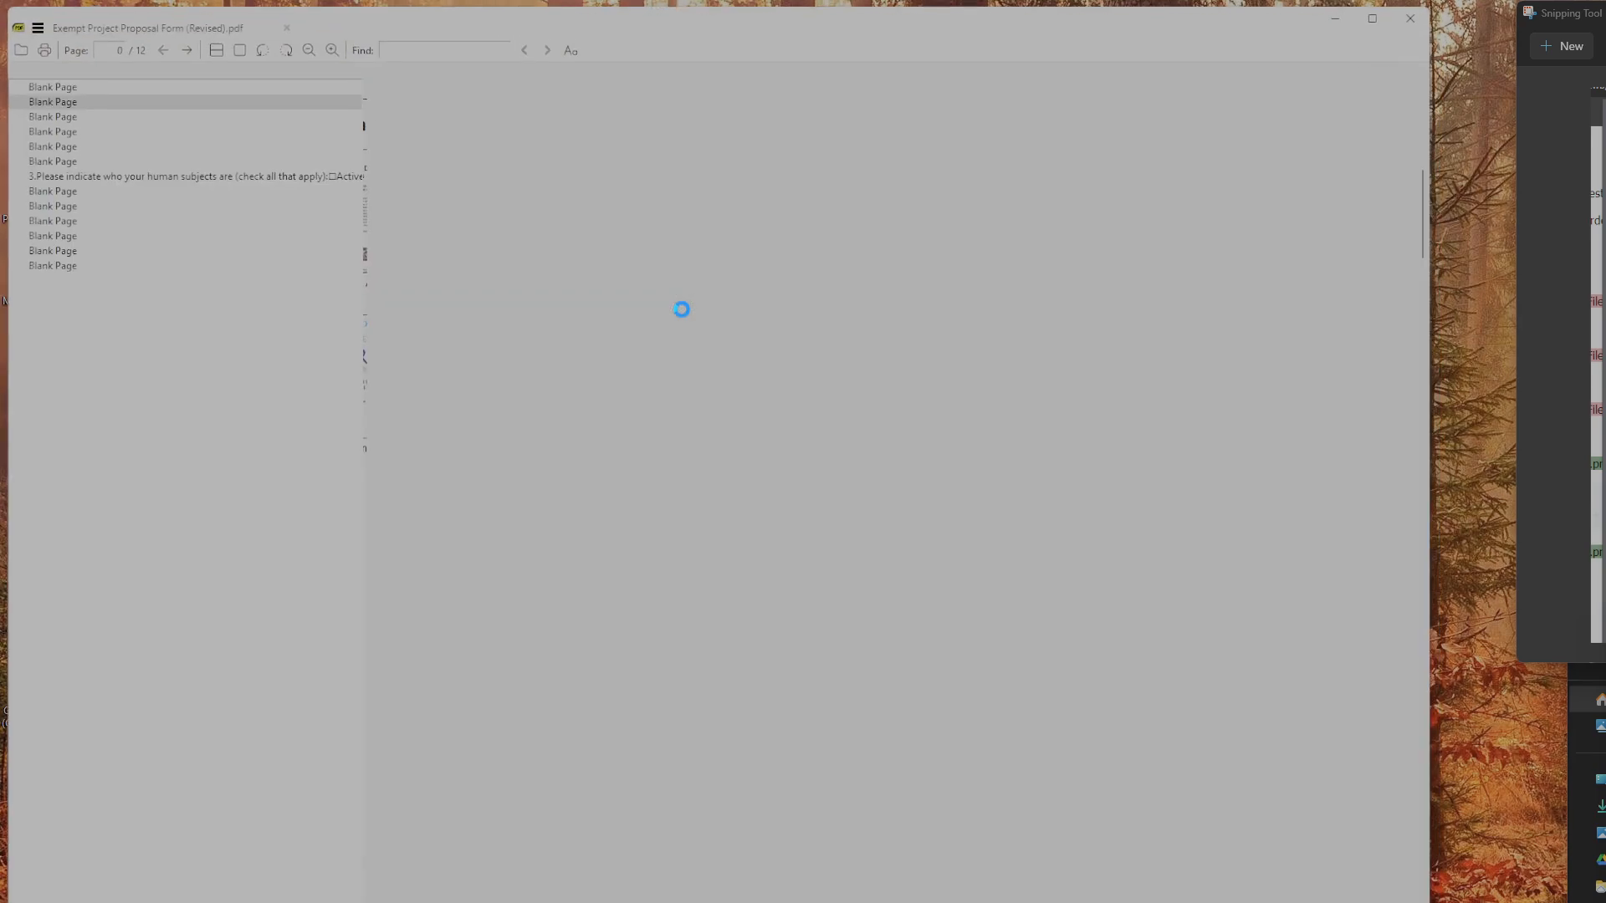
pyautogui.scroll(-12, 760, 345)
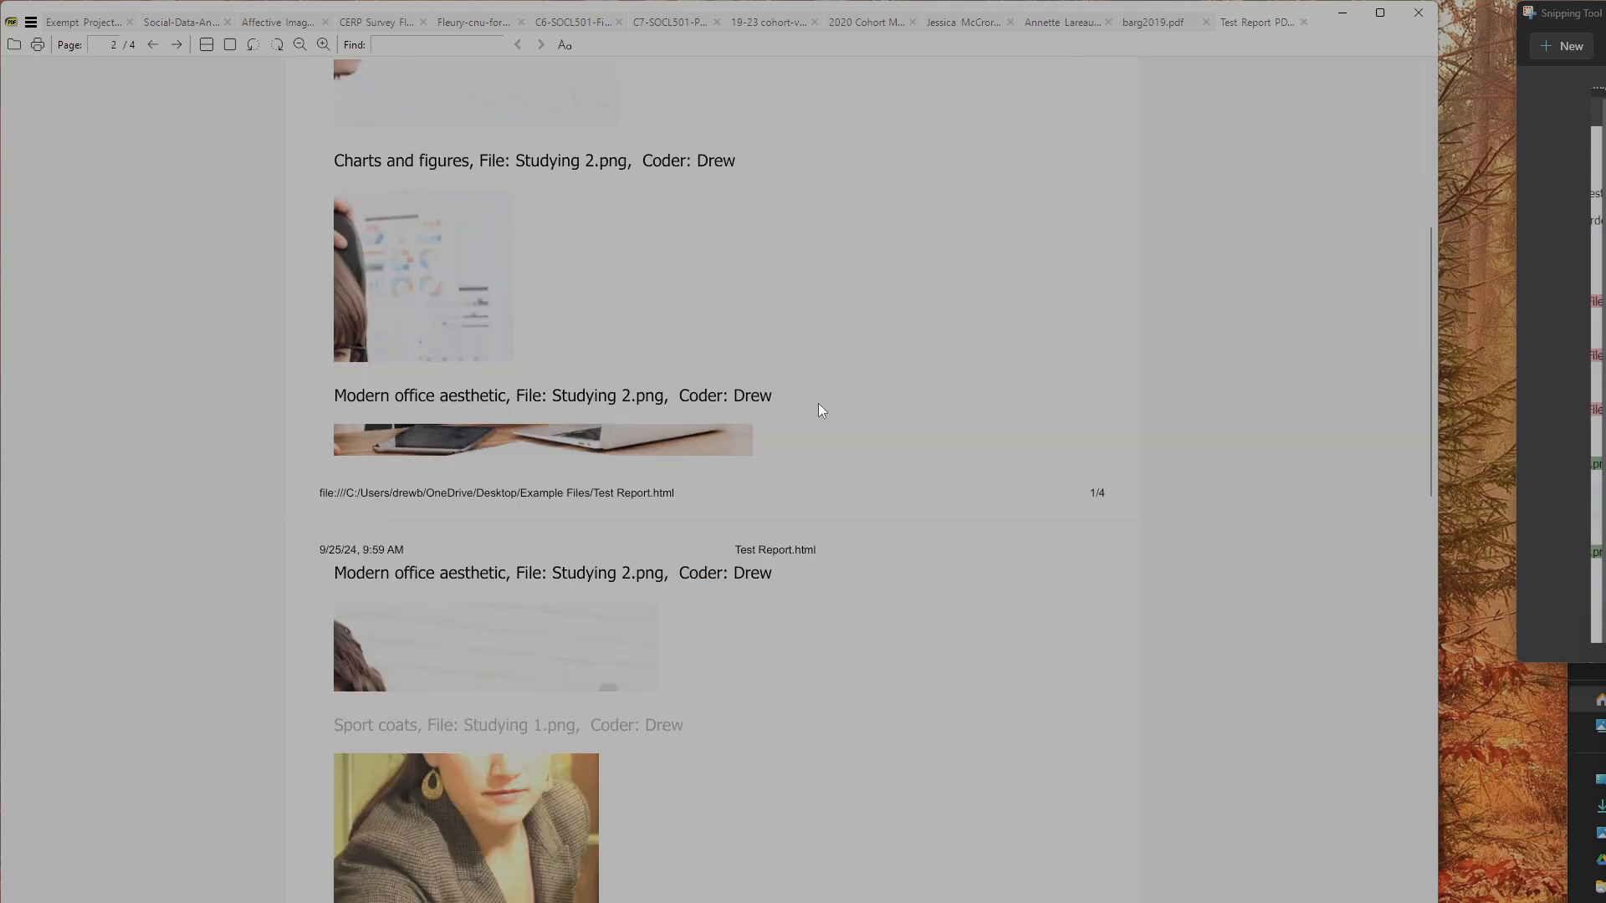
pyautogui.scroll(-10, 810, 423)
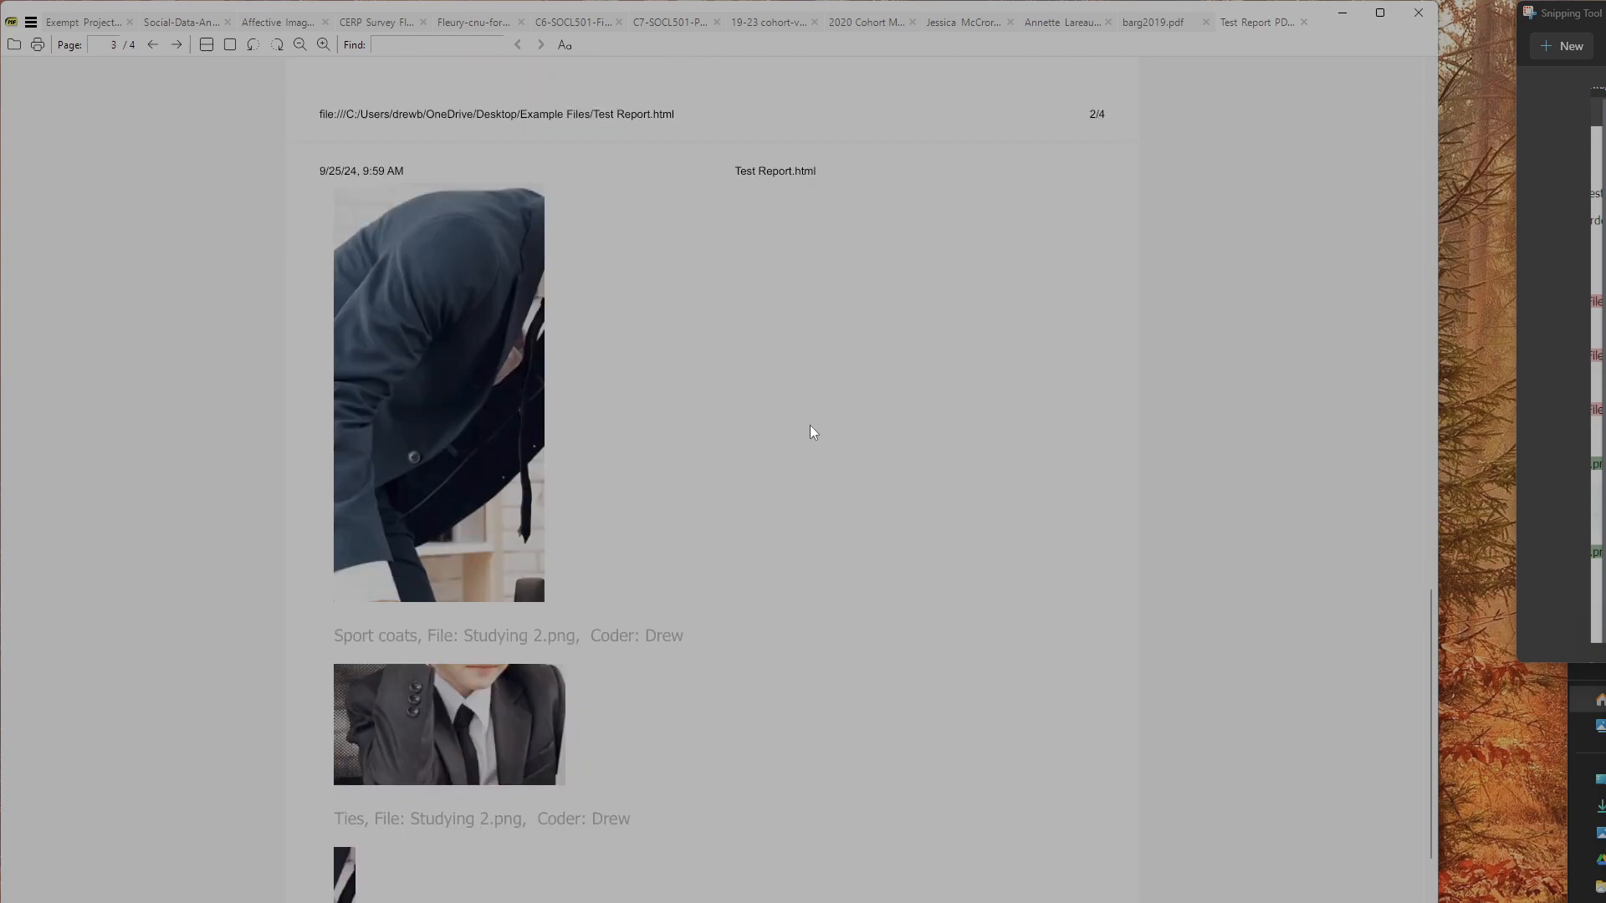
pyautogui.scroll(-4, 808, 421)
pyautogui.scroll(10, 810, 423)
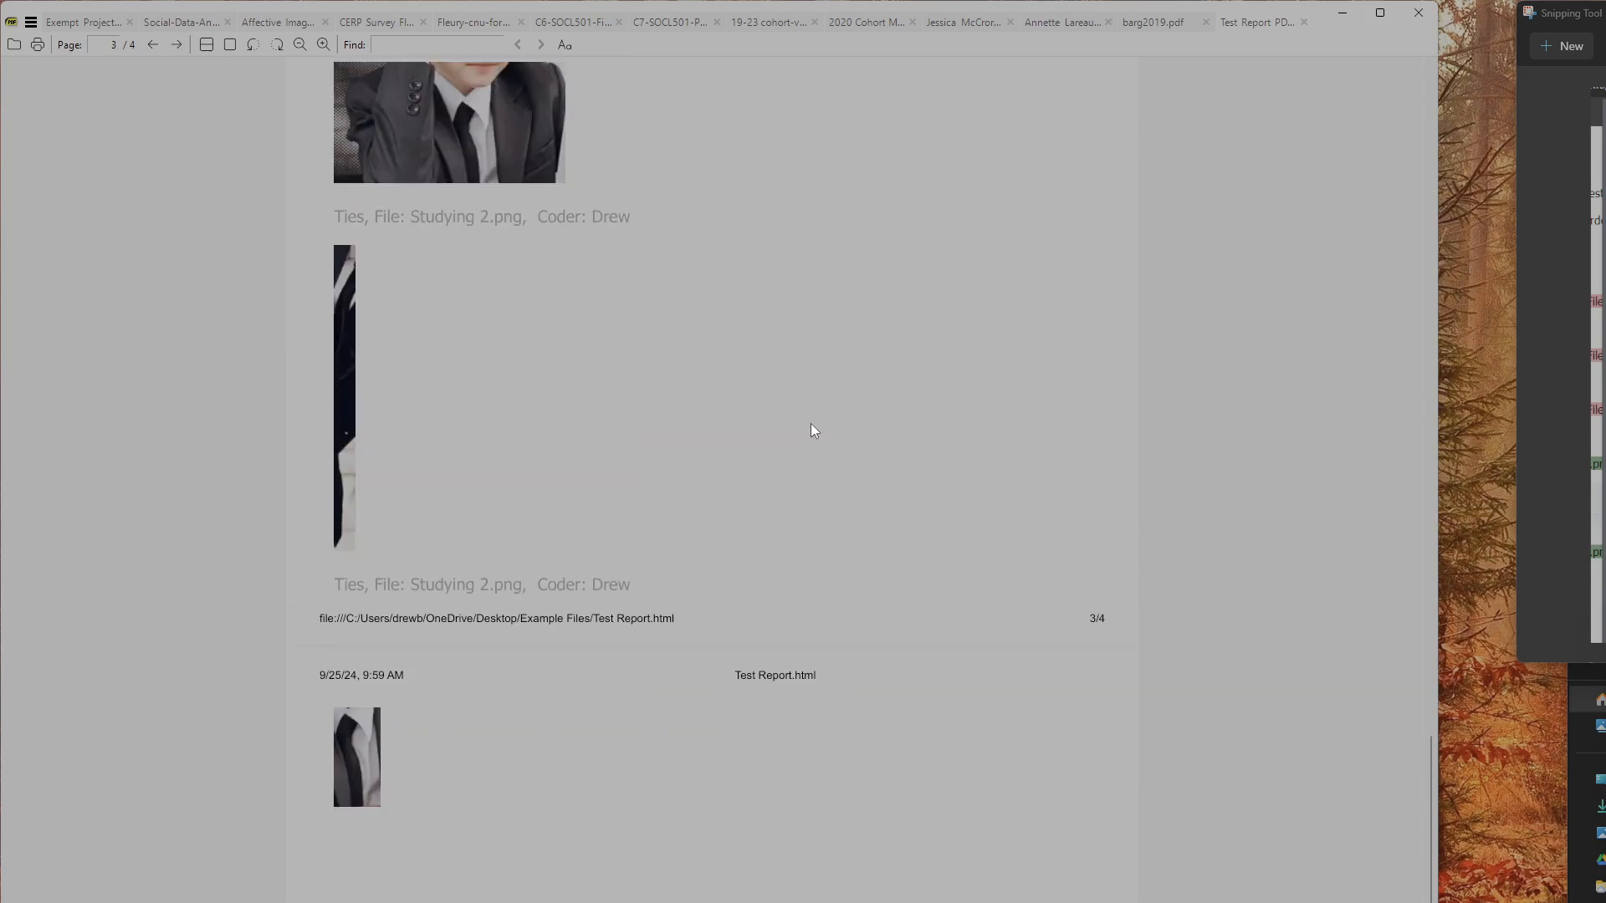
pyautogui.scroll(12, 818, 428)
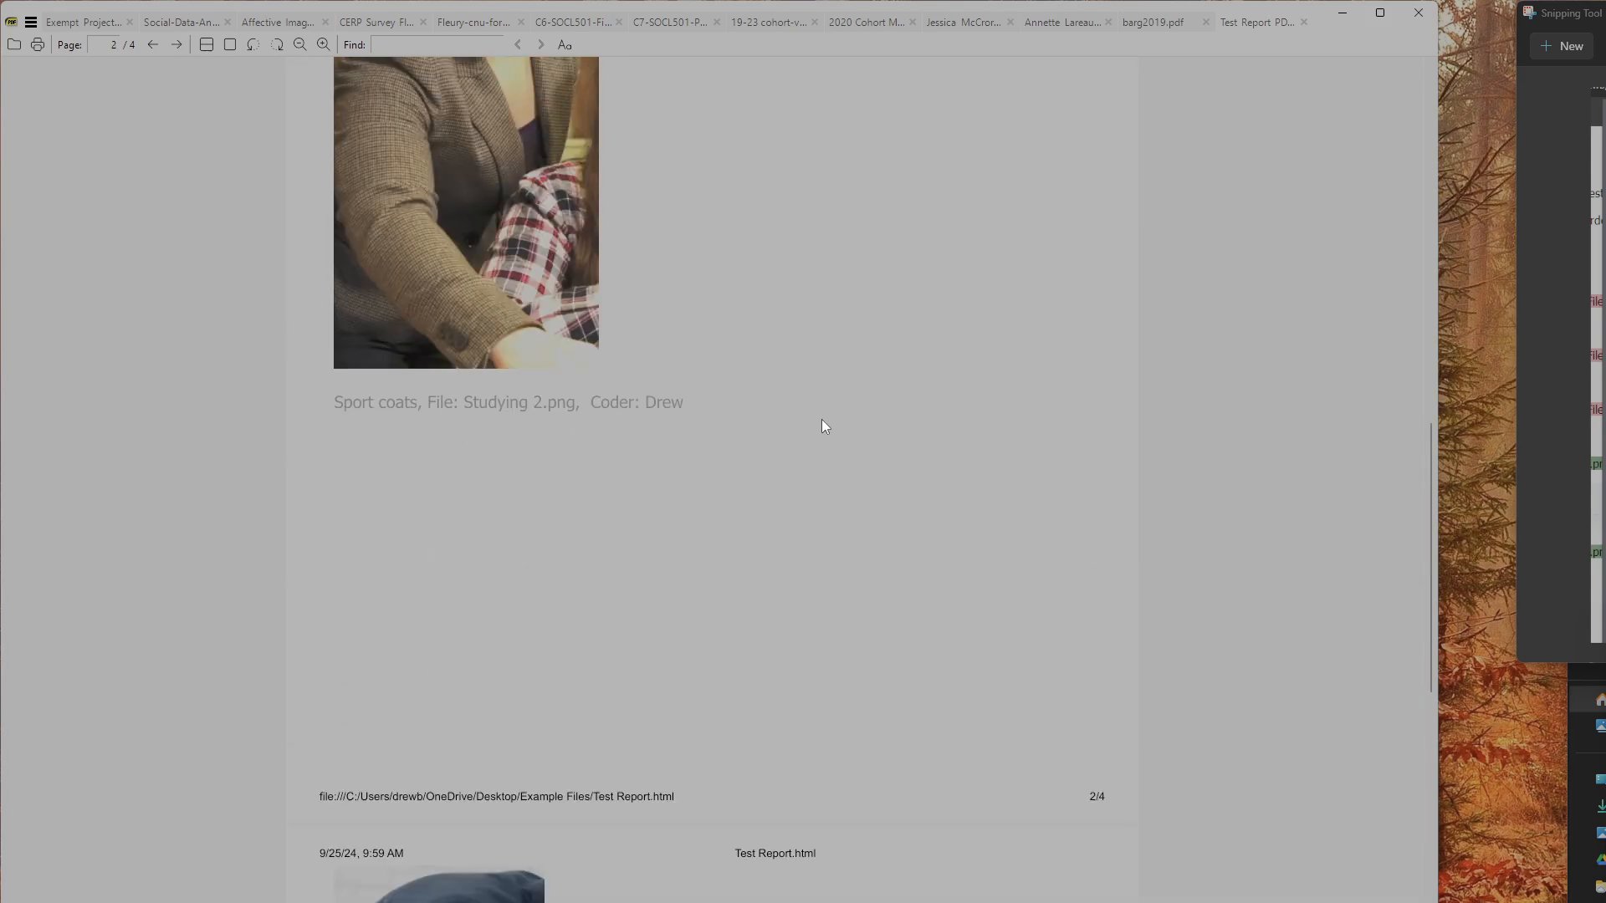
pyautogui.scroll(8, 821, 420)
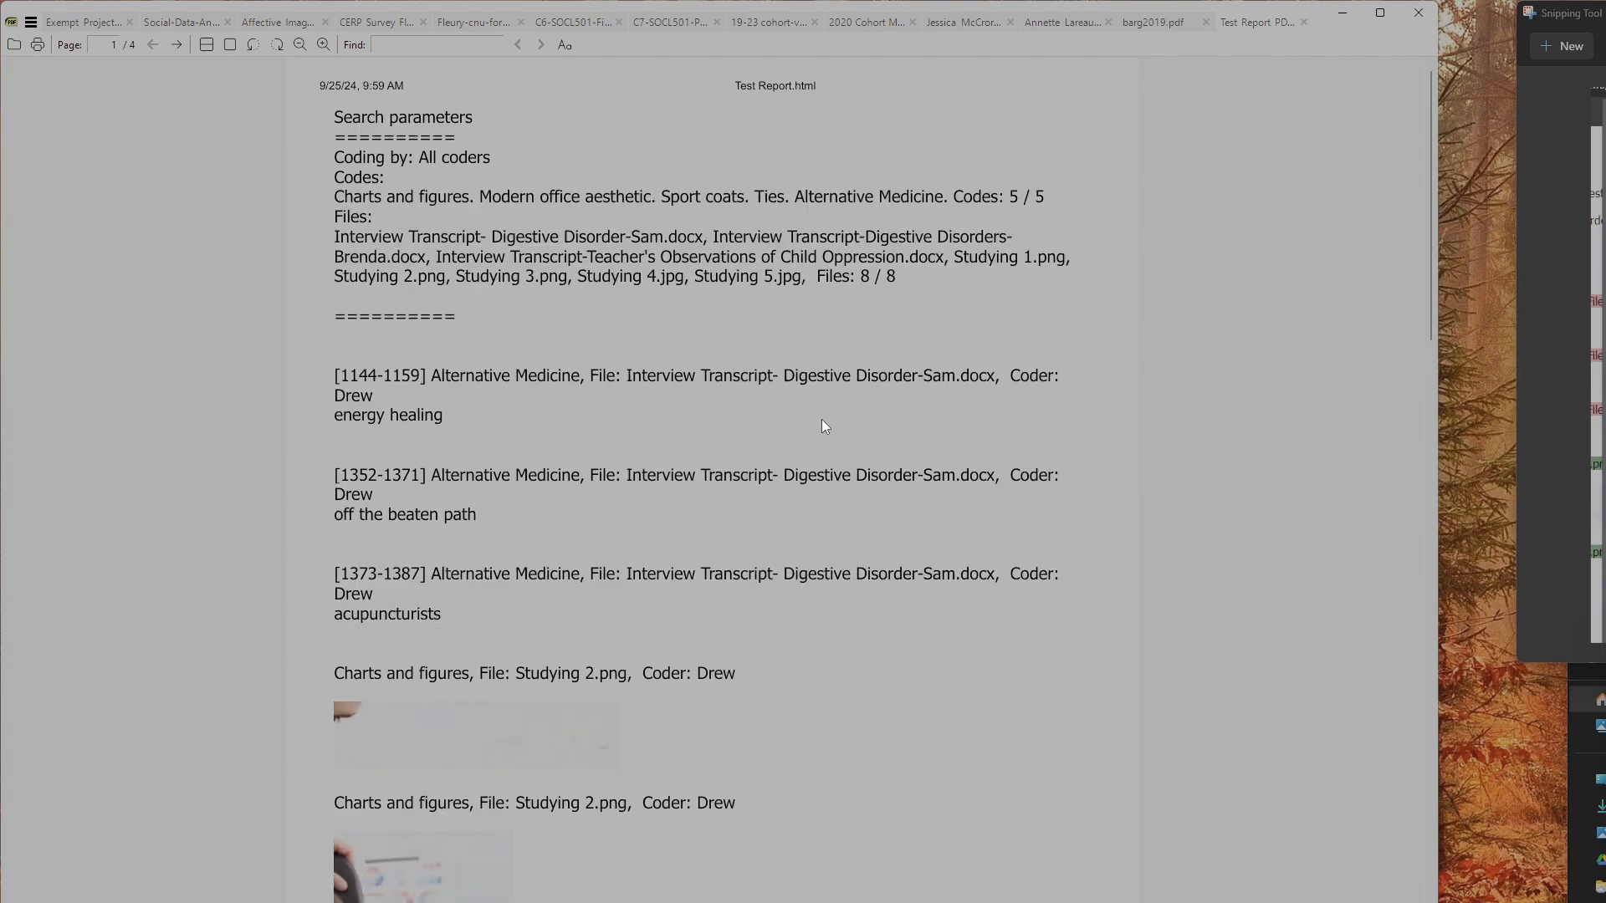
pyautogui.click(1342, 14)
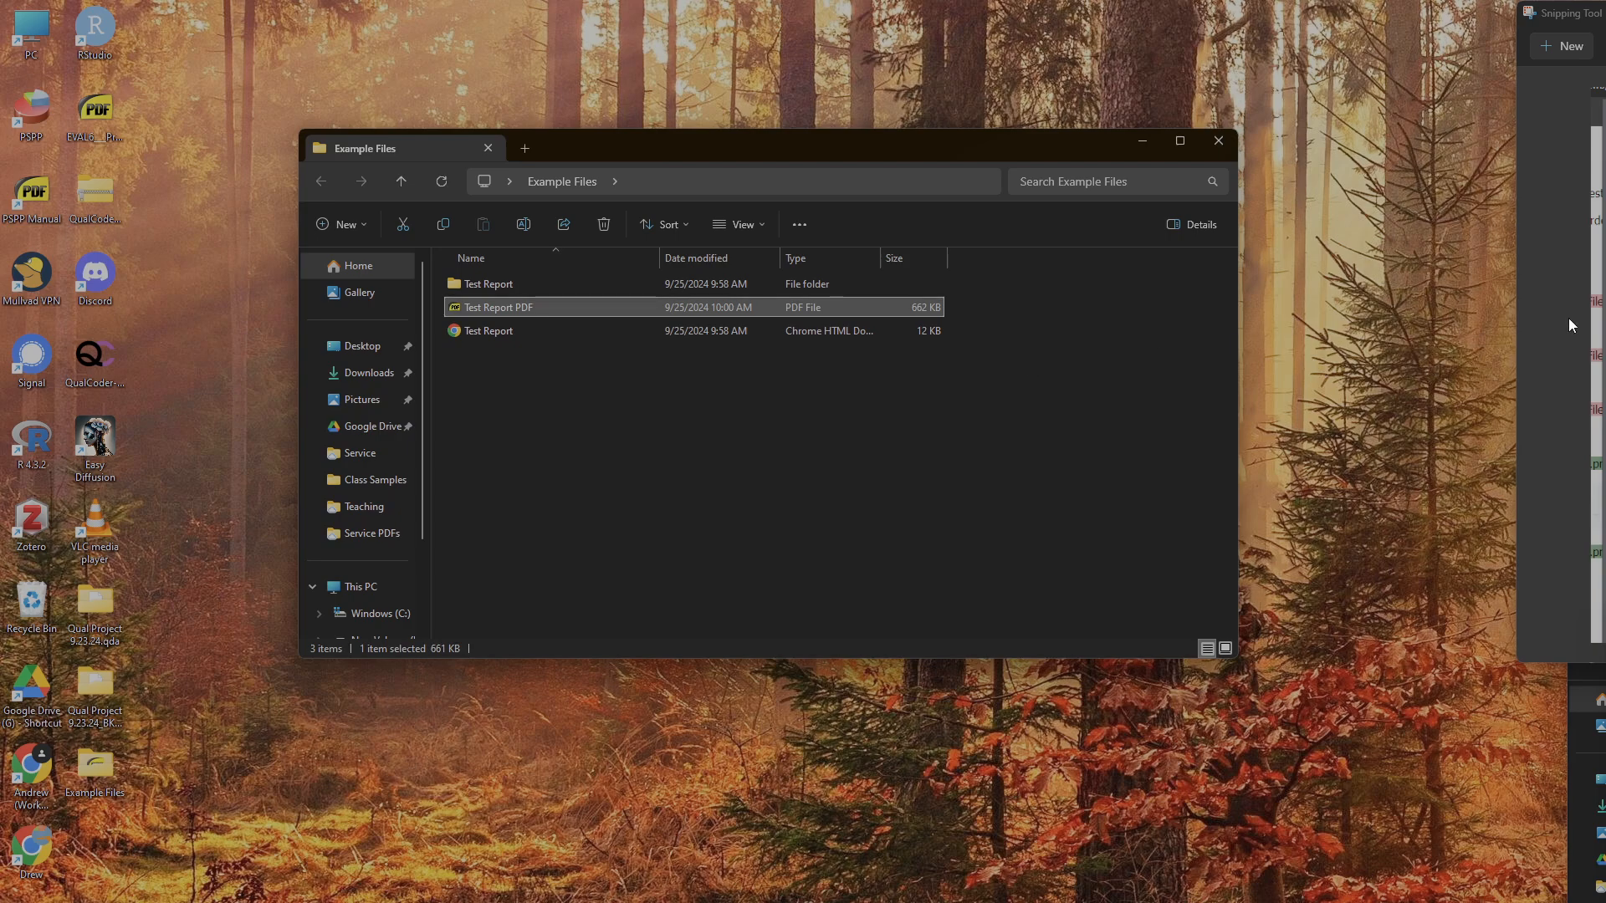